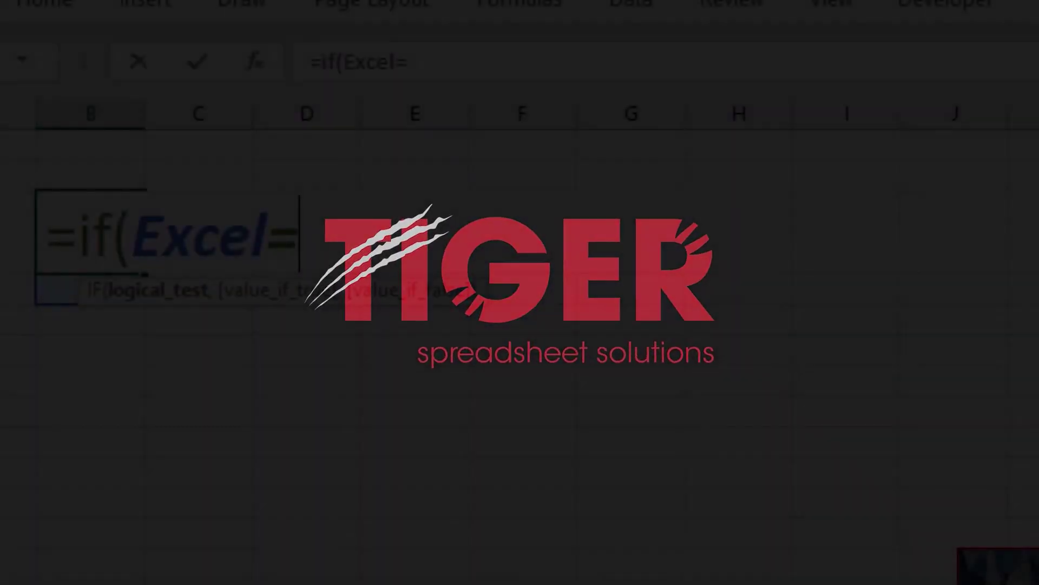
Review Student 1's spring grade and Value cells, then move to the Lookup Table worksheet.
{"action": "type", "text": "Like,Watch,"}
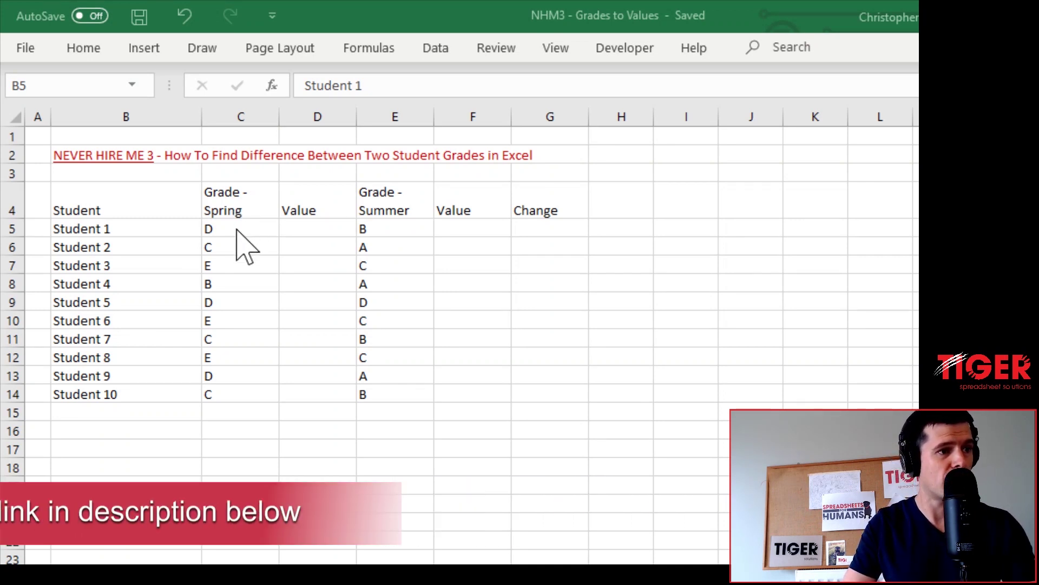
{"action": "key", "text": "F2"}
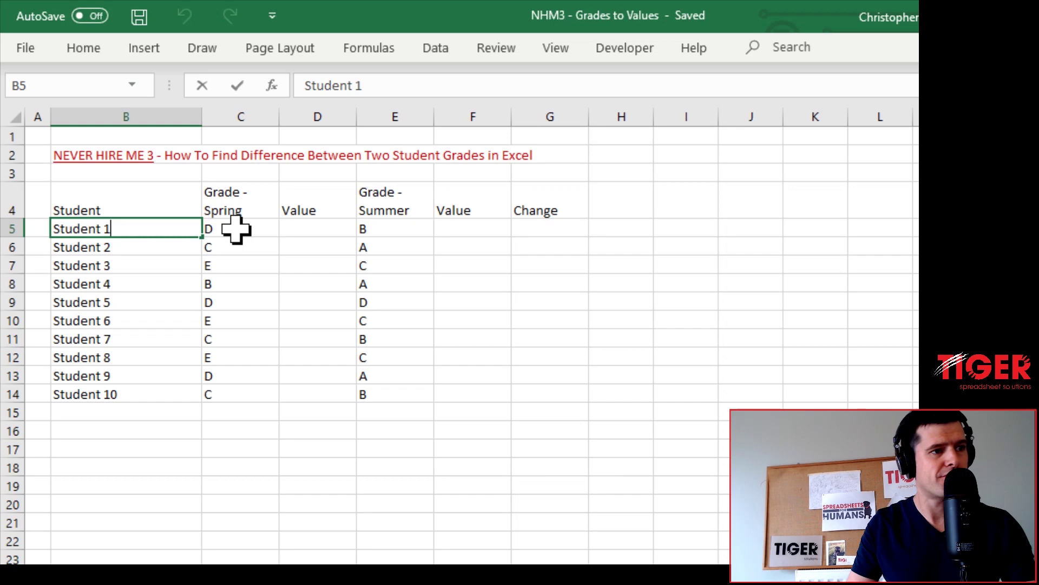
{"action": "left_click", "coordinate": [236, 228]}
{"action": "key", "text": "Right"}
{"action": "key", "text": "Right"}
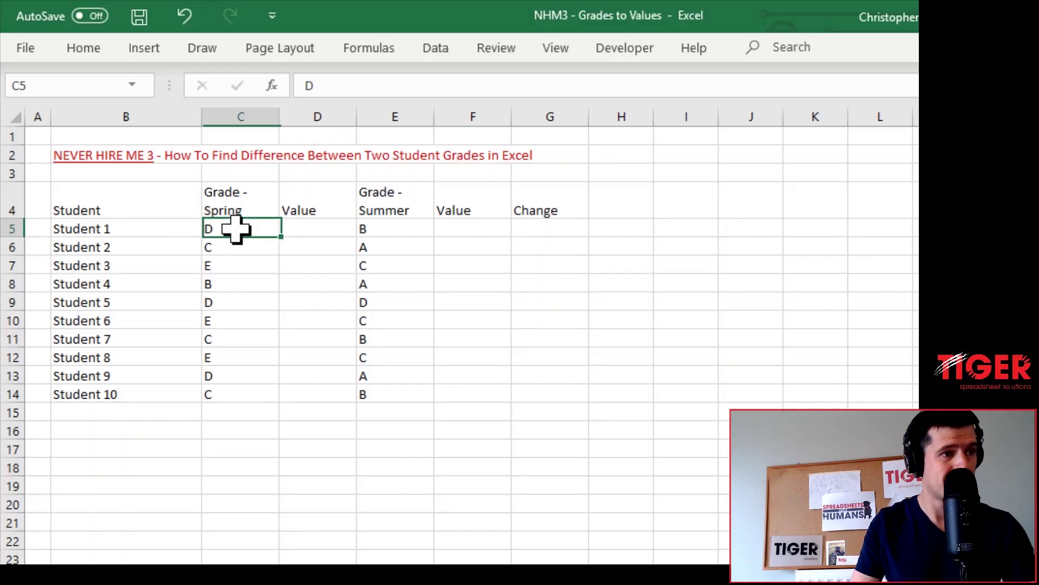
{"action": "key", "text": "Right"}
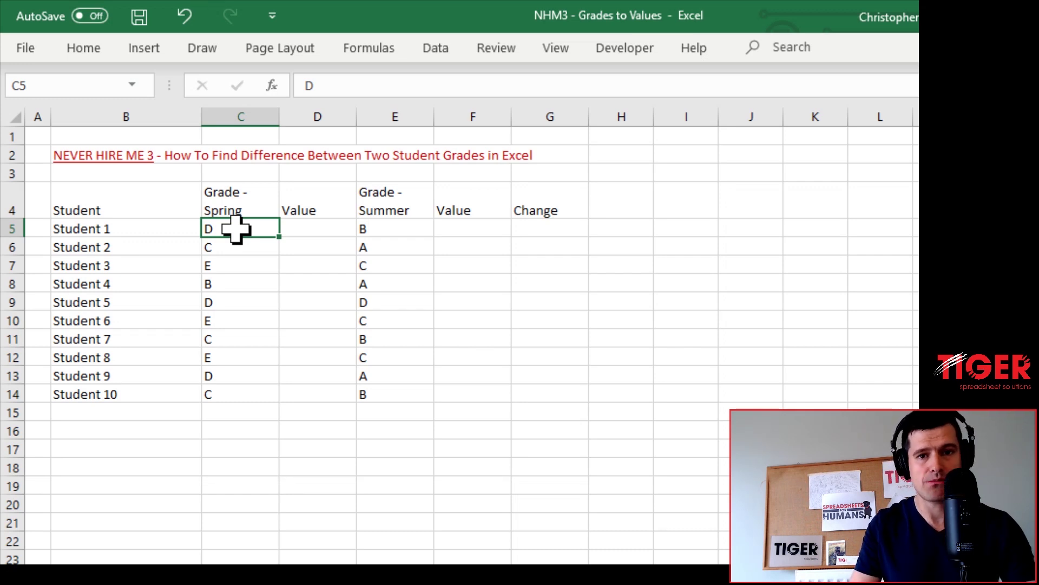
{"action": "key", "text": "ctrl+Page_Down"}
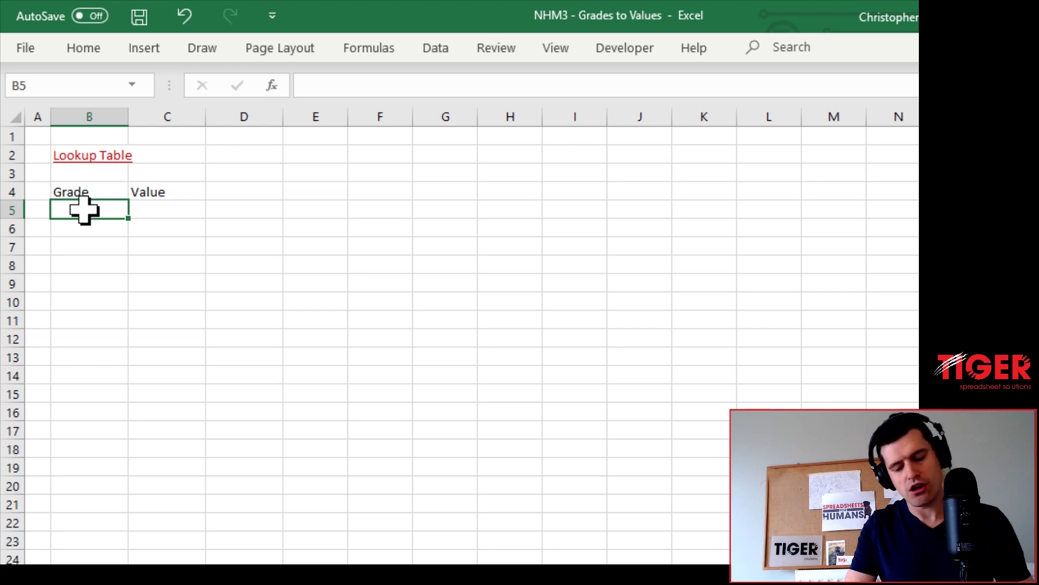
Enter the letter grades A to E down the Grade column, correcting the third entry to C.
{"action": "type", "text": "A"}
{"action": "key", "text": "Return"}
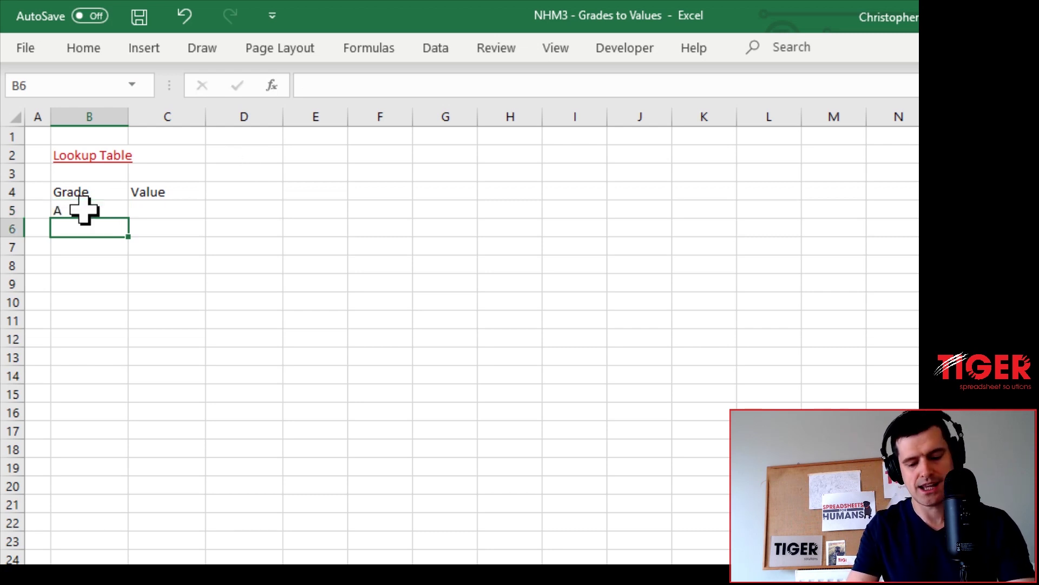
{"action": "type", "text": "B"}
{"action": "key", "text": "Return"}
{"action": "type", "text": "D"}
{"action": "key", "text": "Return"}
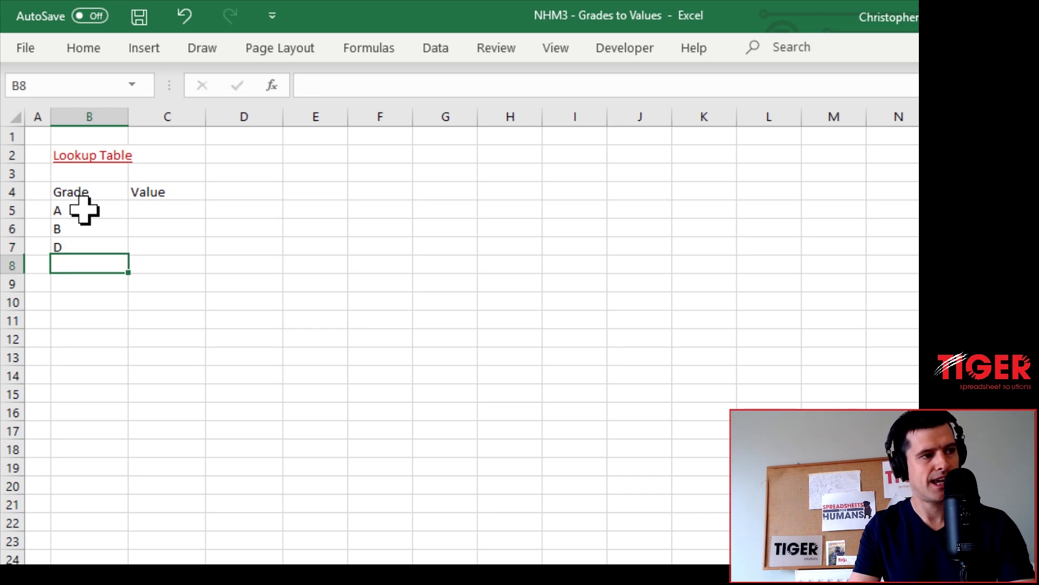
{"action": "key", "text": "Up"}
{"action": "type", "text": "C"}
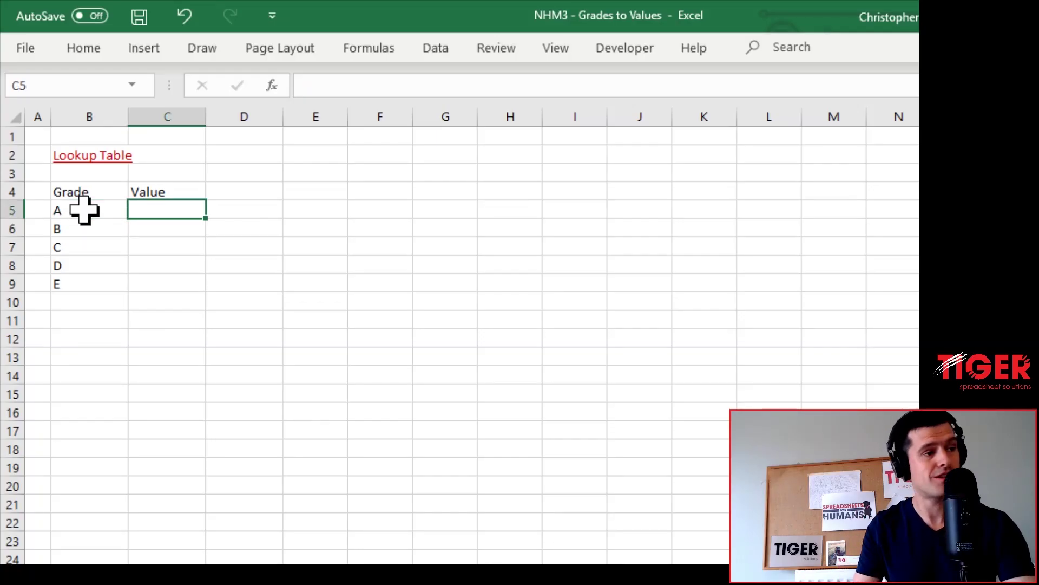
Enter point values 5, 4, 3, 2 and 1 down the Value column beside the grades.
{"action": "type", "text": "5"}
{"action": "key", "text": "Return"}
{"action": "type", "text": "4"}
{"action": "key", "text": "Return"}
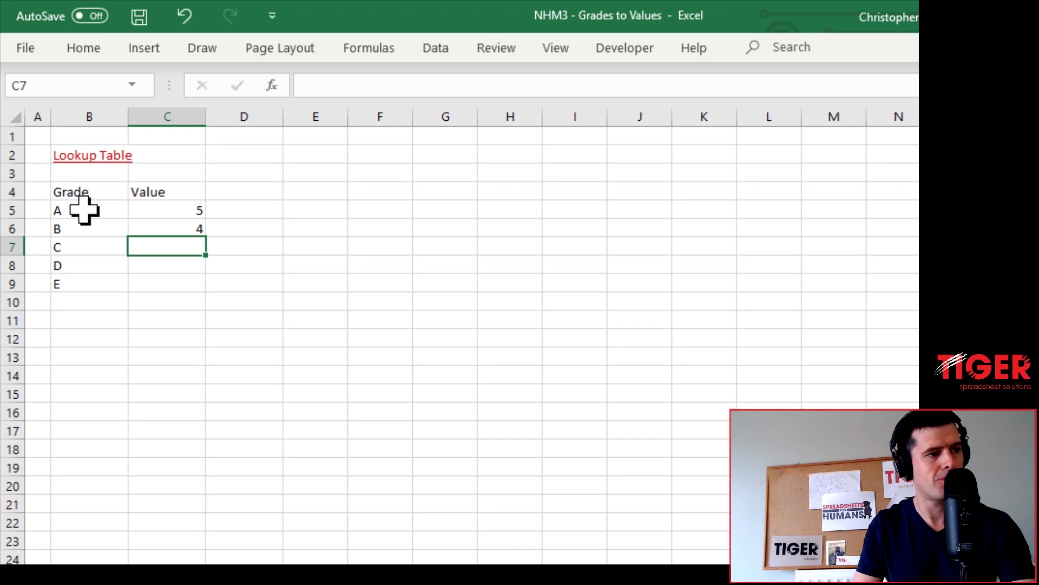
{"action": "type", "text": "3"}
{"action": "key", "text": "Return"}
{"action": "type", "text": "2"}
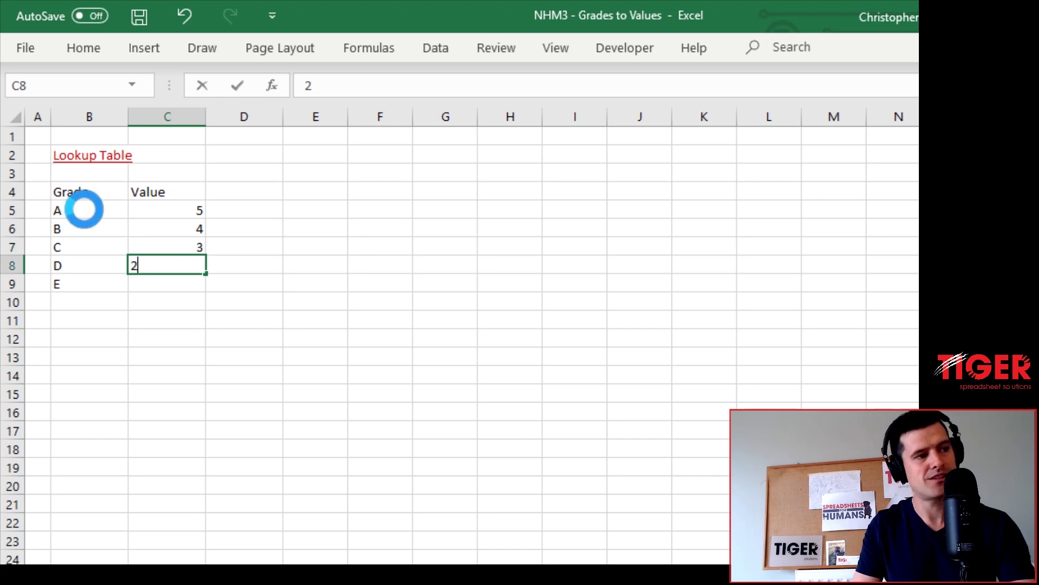
{"action": "key", "text": "Return"}
{"action": "type", "text": "1"}
{"action": "key", "text": "Return"}
{"action": "key", "text": "Up"}
{"action": "key", "text": "Up"}
{"action": "key", "text": "Up"}
{"action": "key", "text": "Up"}
{"action": "key", "text": "Up"}
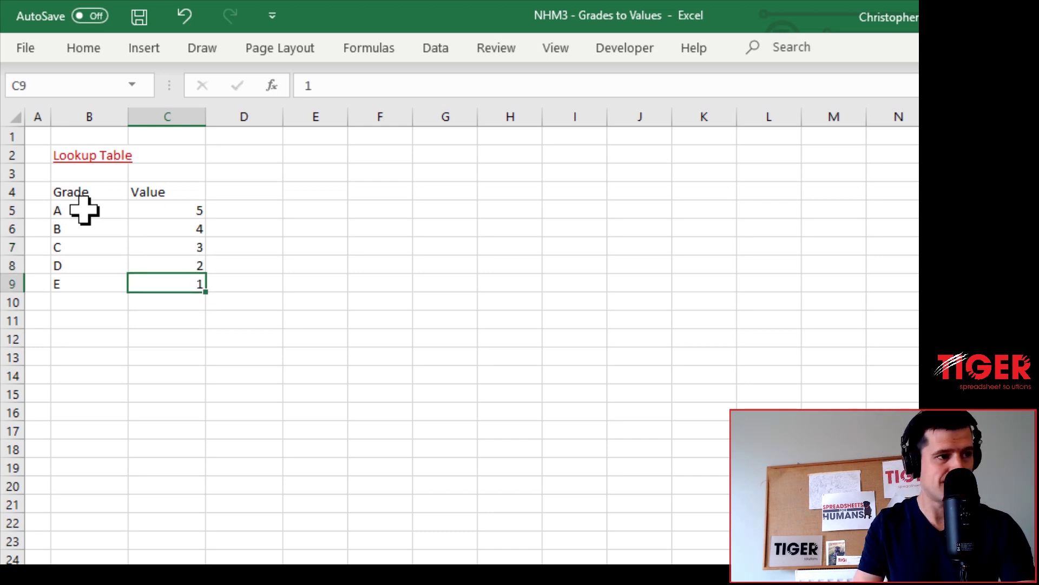
{"action": "key", "text": "shift+Down"}
{"action": "key", "text": "shift+Down"}
{"action": "key", "text": "shift+Down"}
{"action": "key", "text": "shift+Down"}
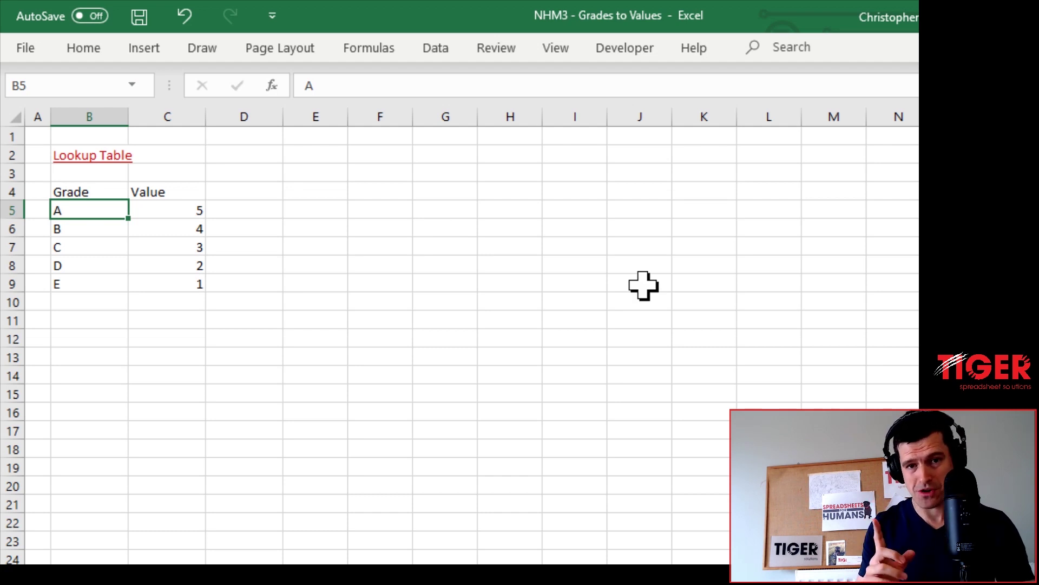
Select the lookup range B5:C9 covering both grades and values.
{"action": "key", "text": "Up"}
{"action": "key", "text": "Down"}
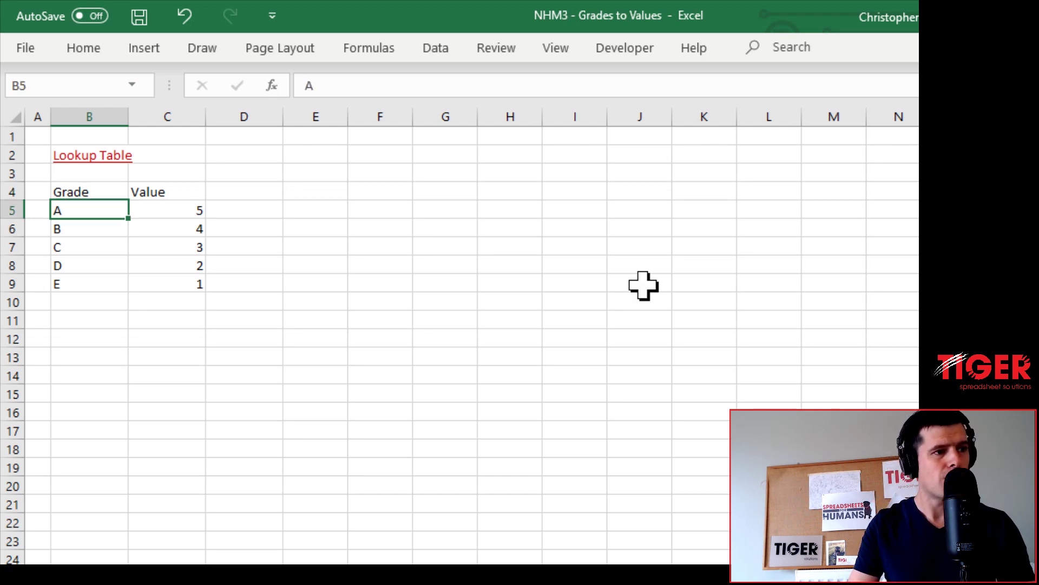
{"action": "key", "text": "shift+Right"}
{"action": "key", "text": "shift+Down"}
{"action": "key", "text": "shift+Down"}
{"action": "key", "text": "shift+Down"}
{"action": "key", "text": "shift+Down"}
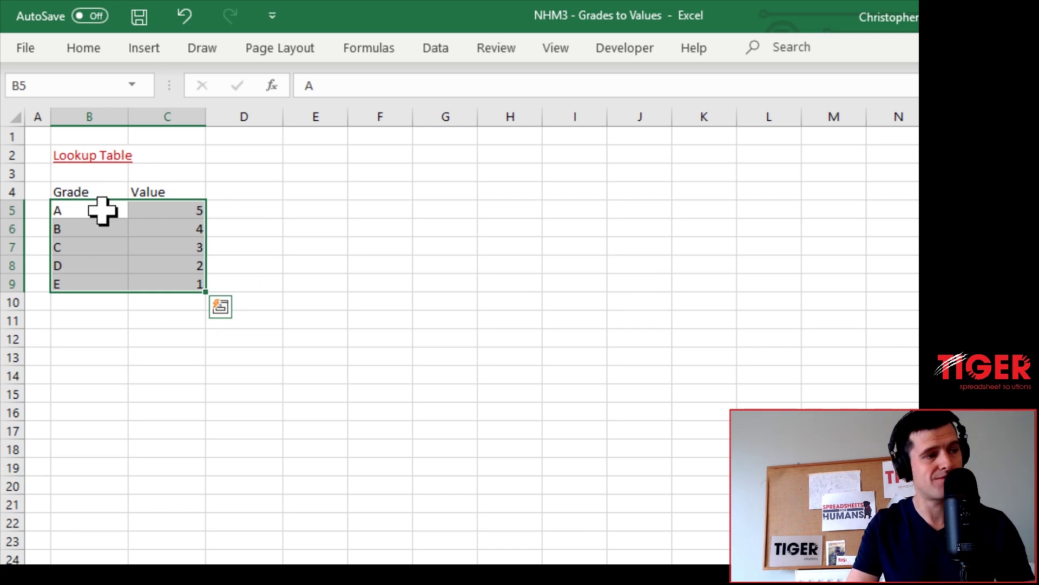
Name the selected range Table_Grades in the Name Box.
{"action": "left_click", "coordinate": [20, 85]}
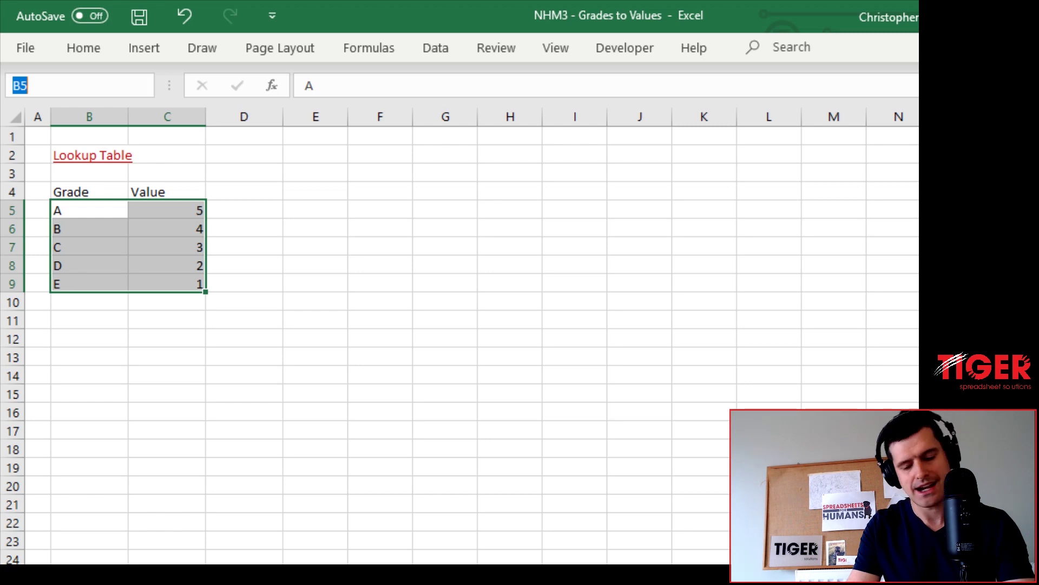
{"action": "type", "text": "Table_FR"}
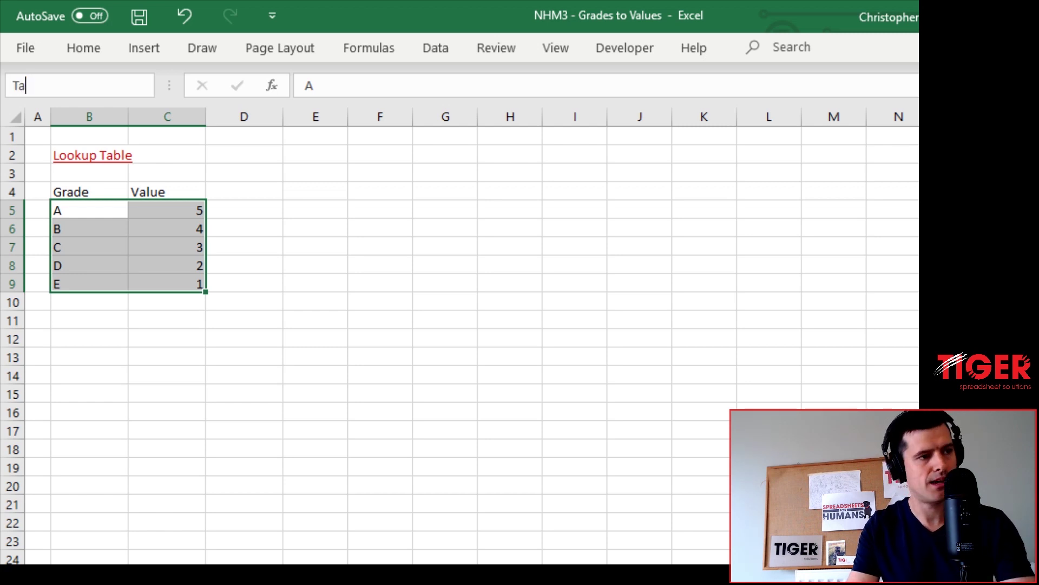
{"action": "key", "text": "BackSpace"}
{"action": "key", "text": "BackSpace"}
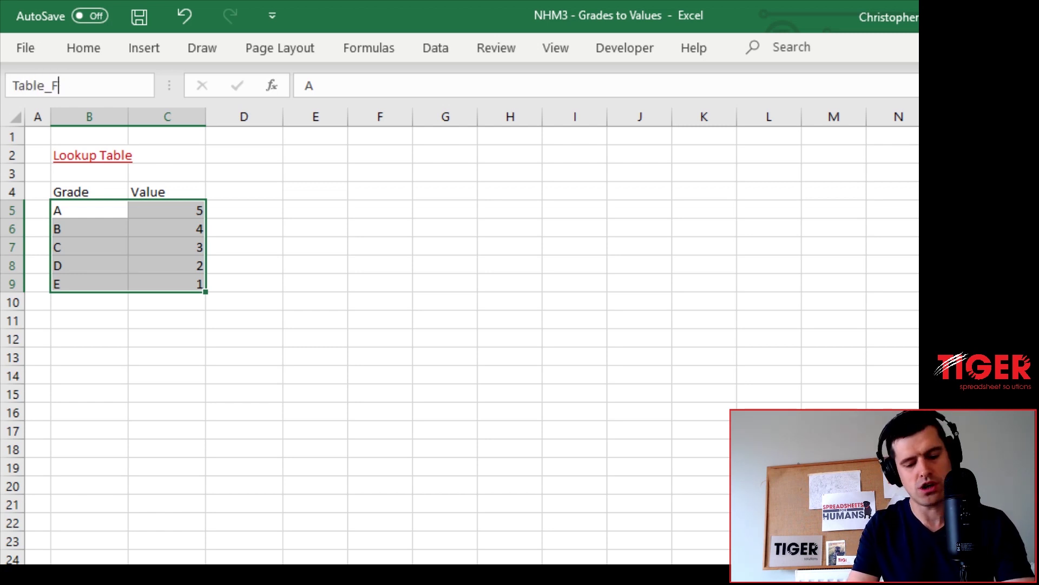
{"action": "type", "text": "Grades"}
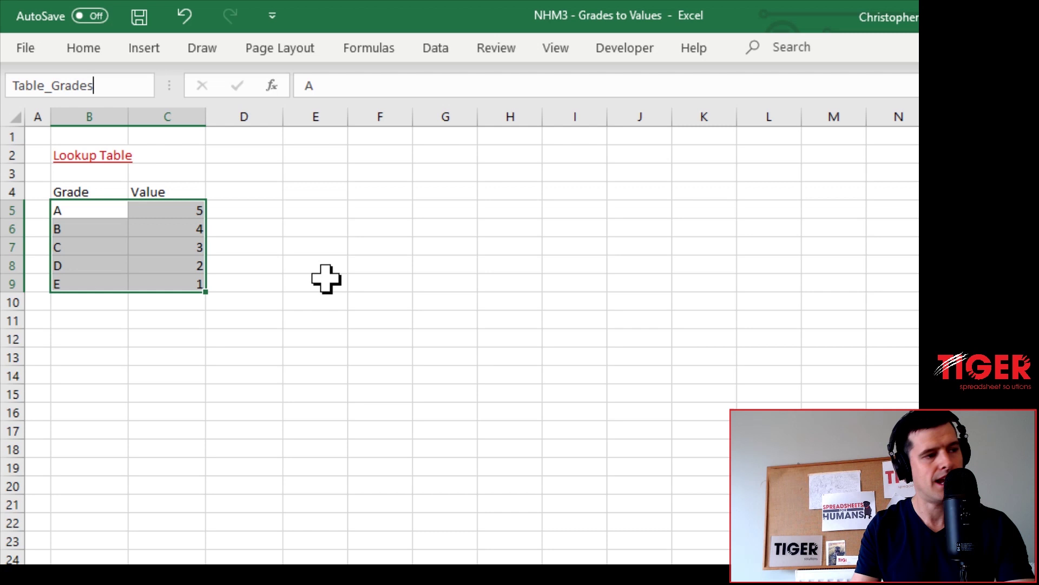
{"action": "key", "text": "Return"}
{"action": "left_click", "coordinate": [351, 227]}
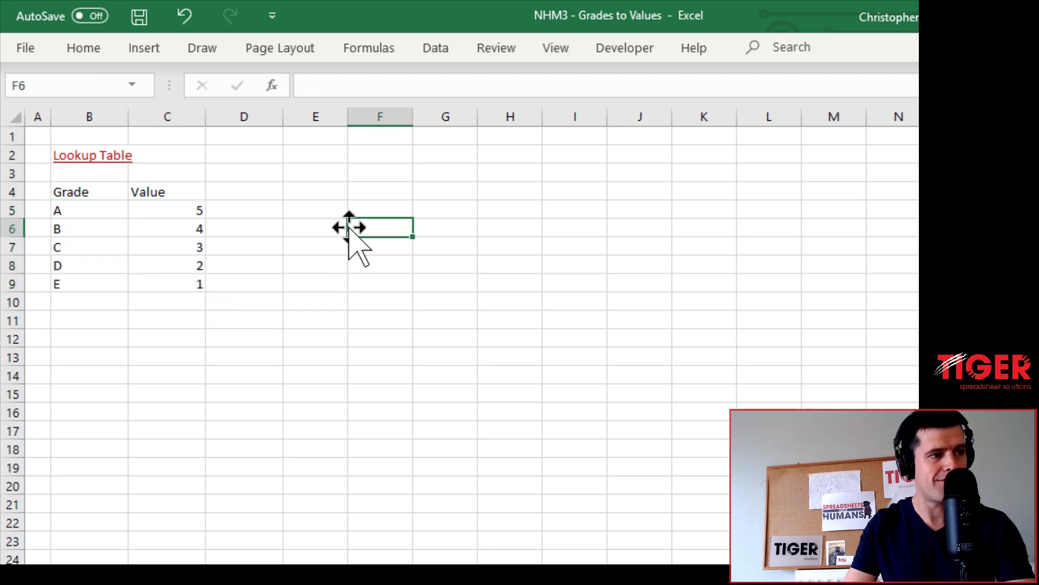
Start a VLOOKUP in D5 that uses Student 1's spring grade in C5 as lookup value.
{"action": "left_click_drag", "start_coordinate": [74, 206], "coordinate": [74, 208]}
{"action": "key", "text": "shift+Down"}
{"action": "key", "text": "shift+Down"}
{"action": "key", "text": "shift+Down"}
{"action": "key", "text": "shift+Down"}
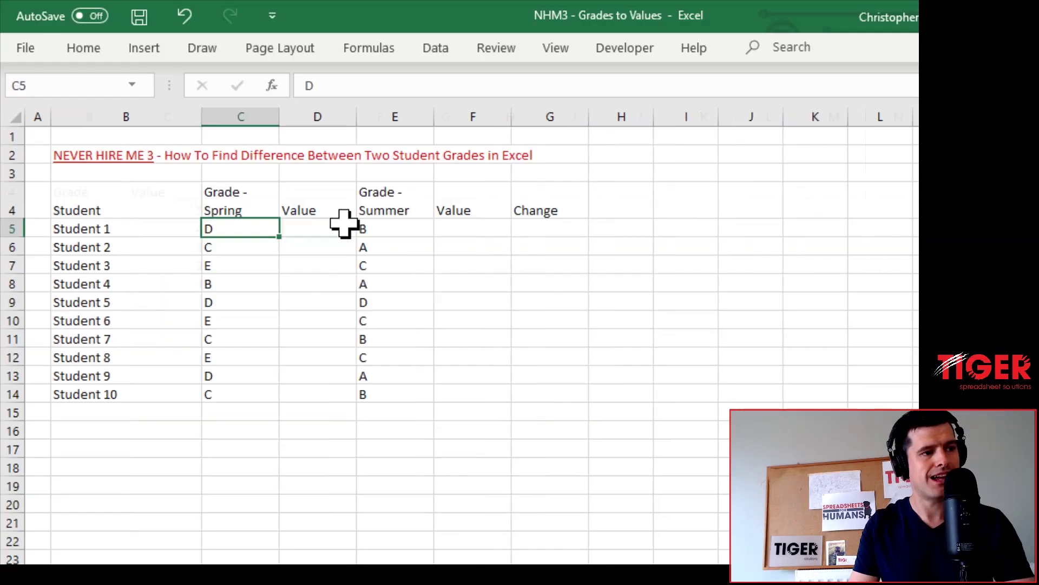
{"action": "left_click", "coordinate": [316, 227]}
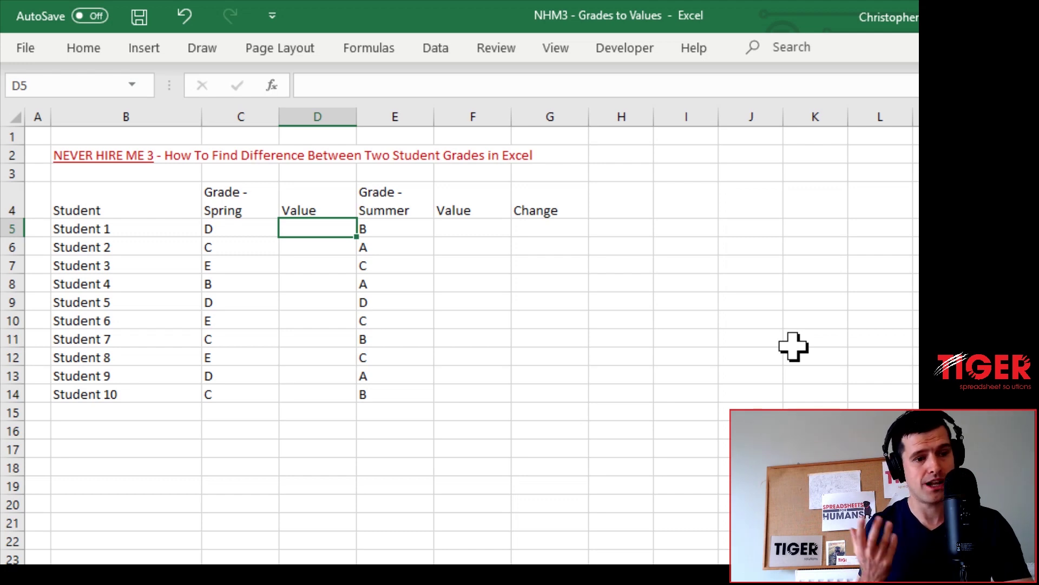
{"action": "type", "text": "=vl"}
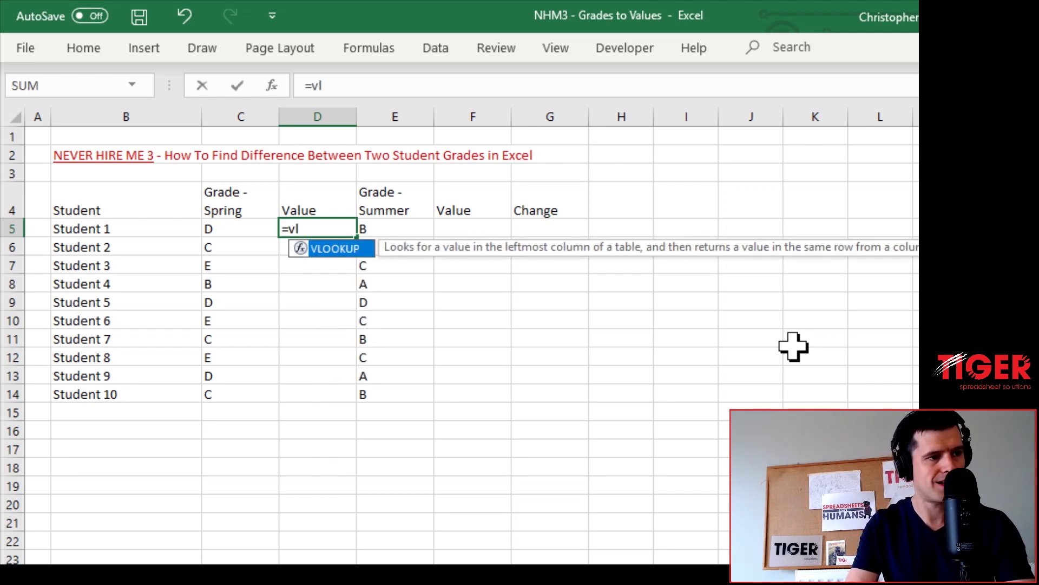
{"action": "key", "text": "Tab"}
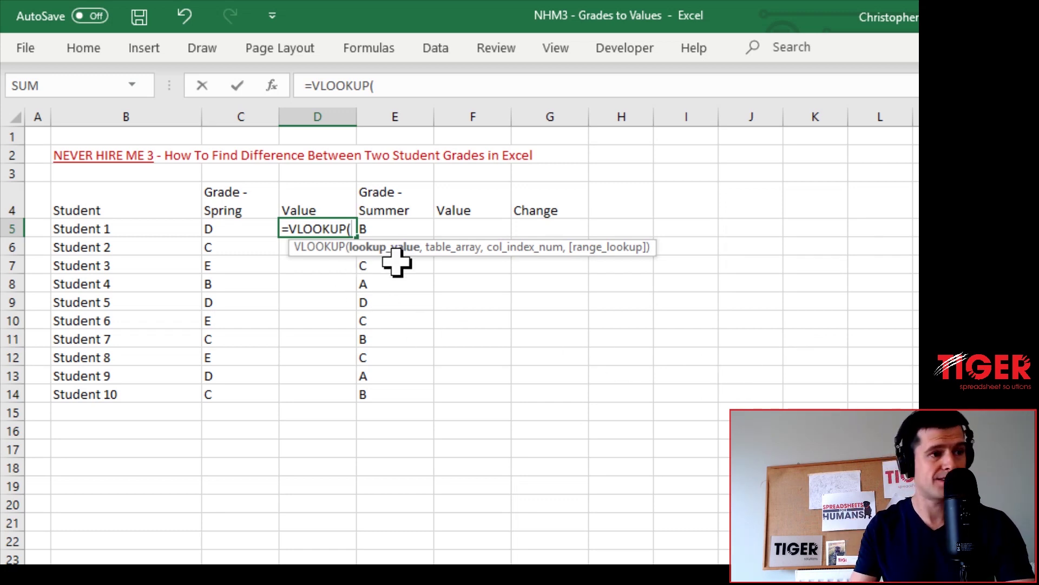
{"action": "key", "text": "Left"}
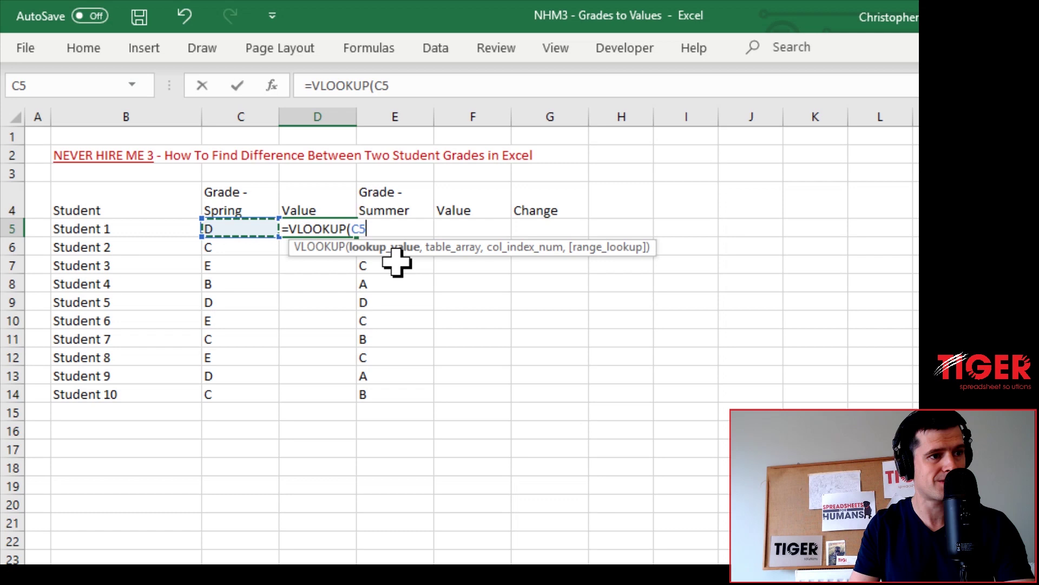
{"action": "type", "text": ","}
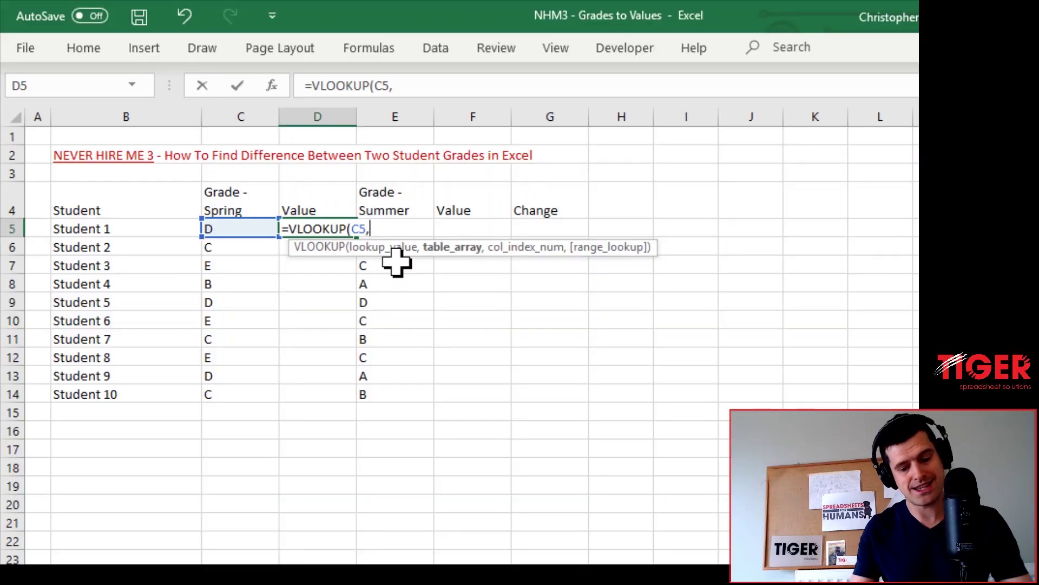
Complete the formula as =VLOOKUP(C5,Table_Grades,2,0), returning 2 for grade D.
{"action": "type", "text": "Ta"}
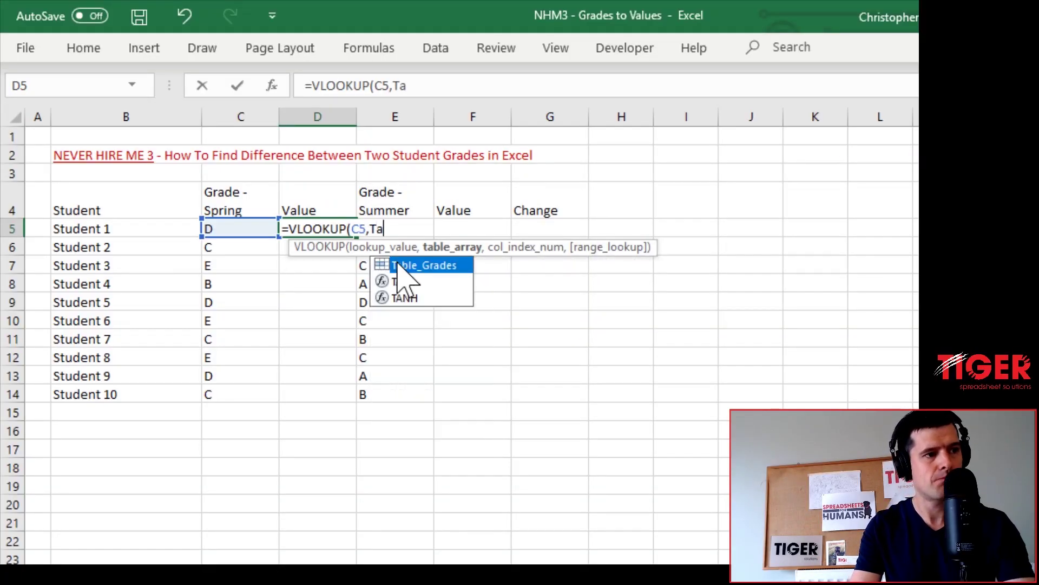
{"action": "type", "text": "ble"}
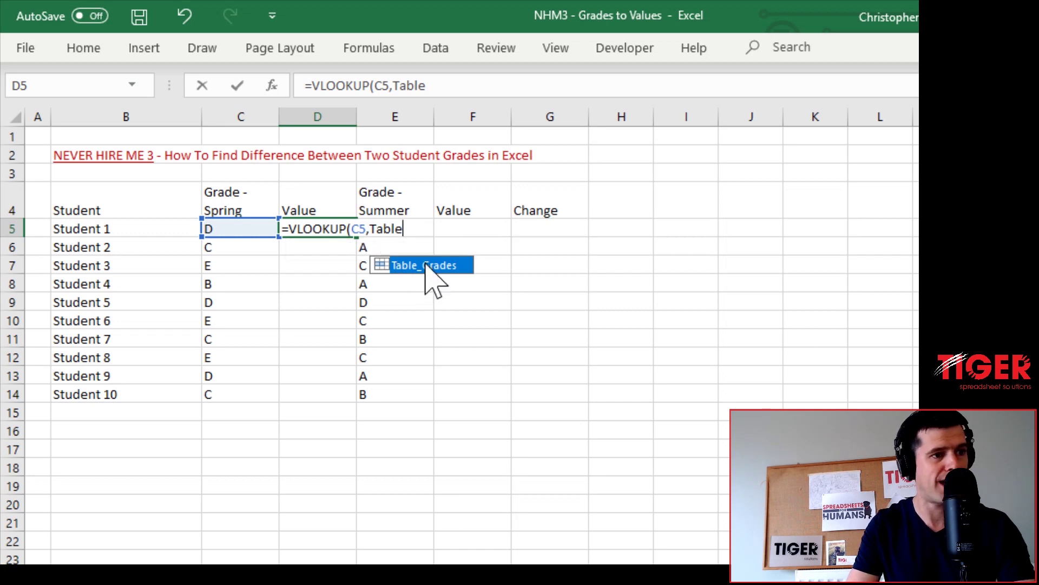
{"action": "left_click", "coordinate": [425, 266]}
{"action": "double_click", "coordinate": [425, 265]}
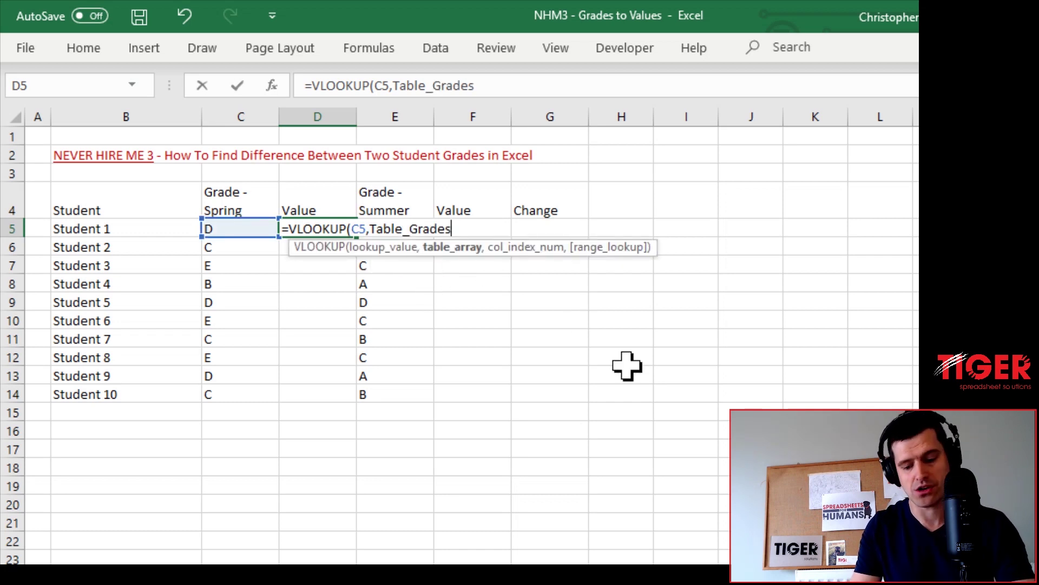
{"action": "type", "text": ","}
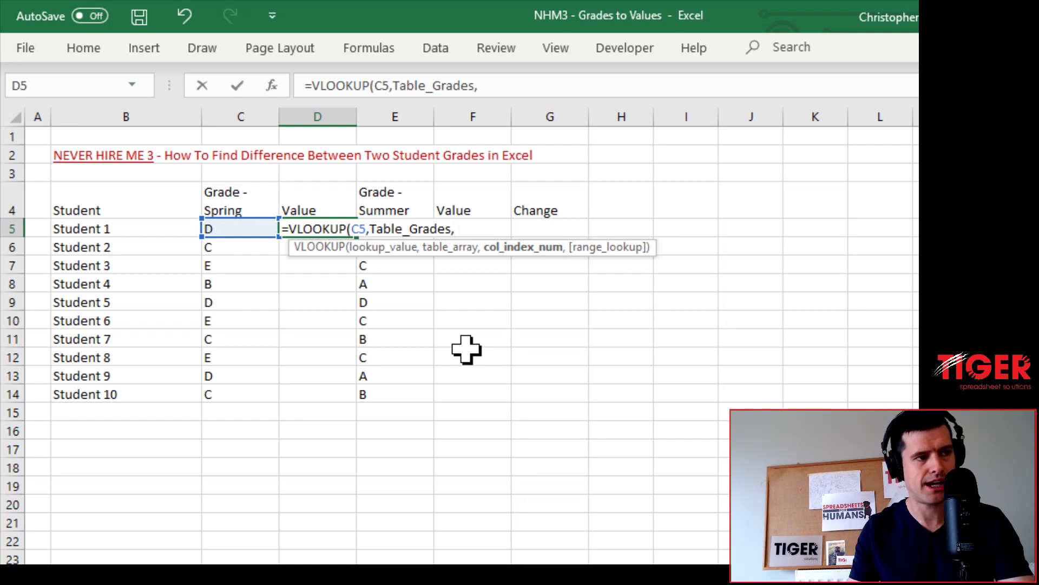
{"action": "type", "text": "2"}
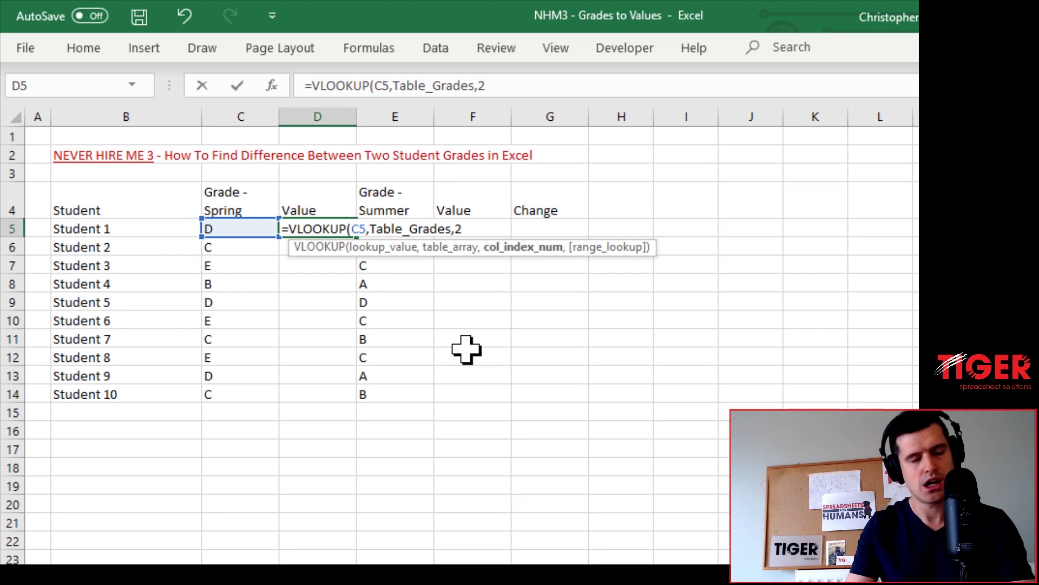
{"action": "type", "text": ","}
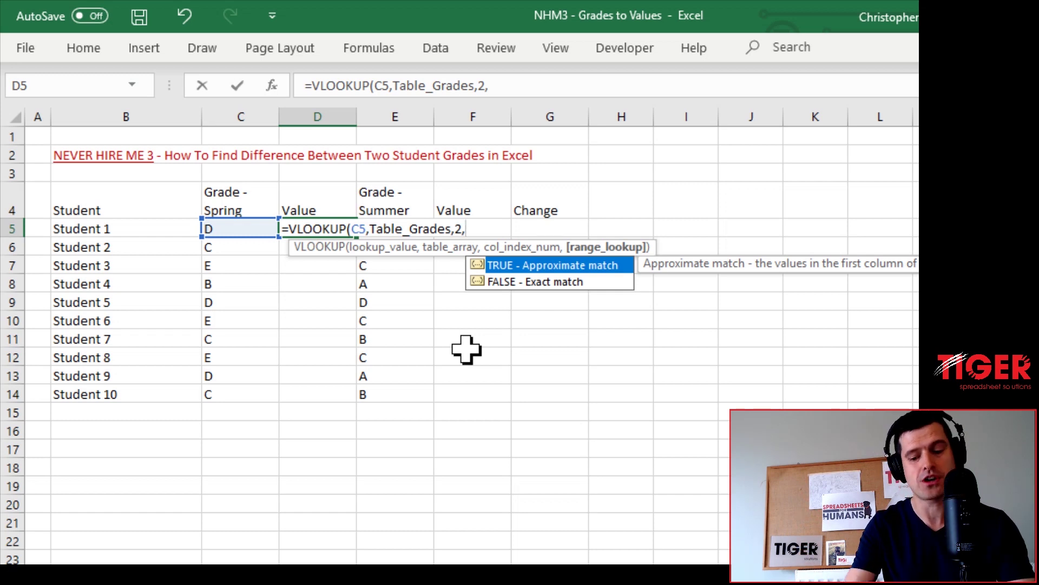
{"action": "type", "text": "0"}
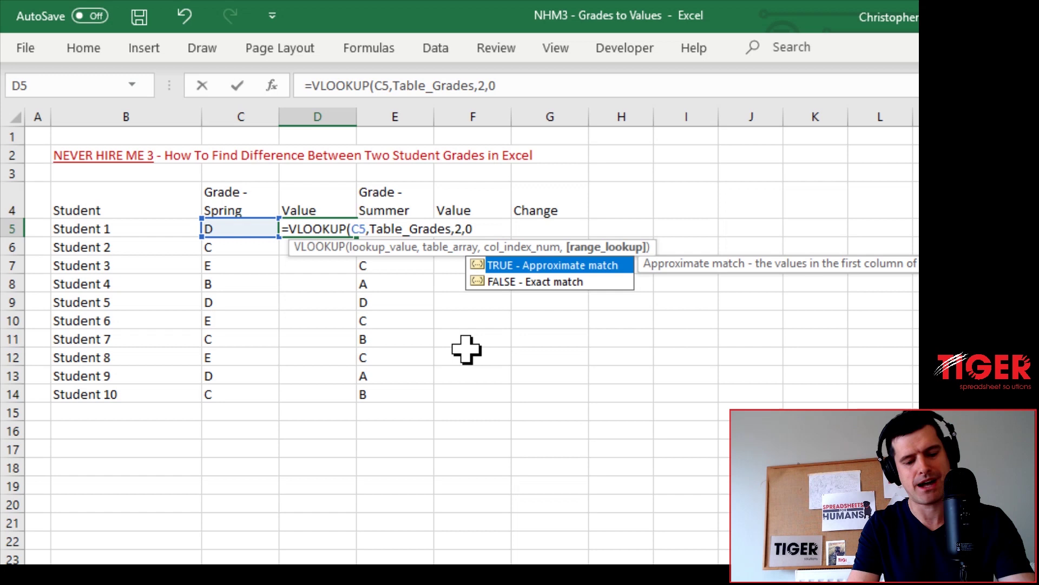
{"action": "type", "text": ")"}
{"action": "key", "text": "Return"}
{"action": "key", "text": "Up"}
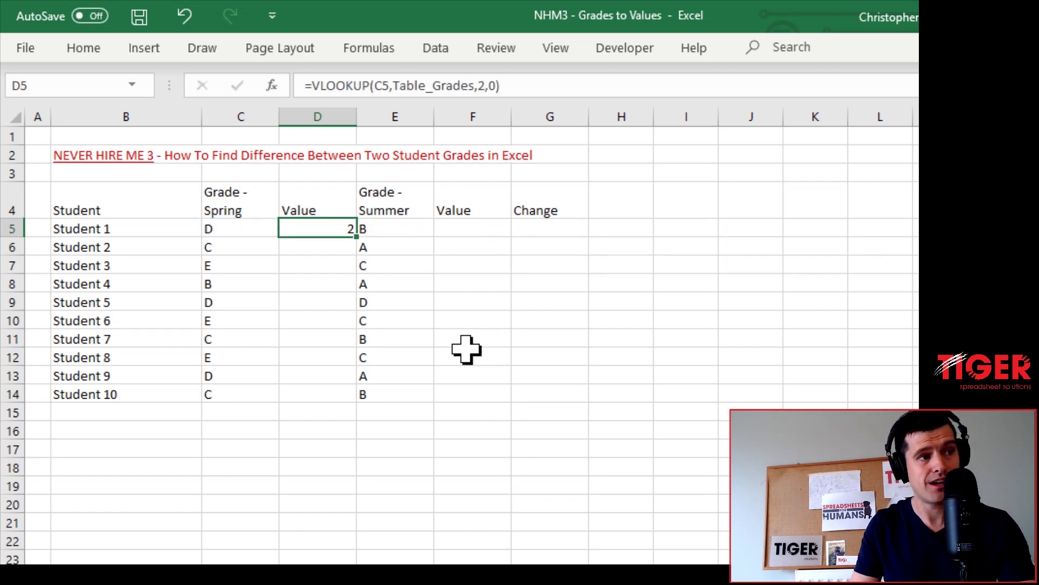
Fill the D5 VLOOKUP formula down D5:D14 for all ten students with Ctrl+D.
{"action": "key", "text": "Left"}
{"action": "key", "text": "Left"}
{"action": "key", "text": "Right"}
{"action": "key", "text": "Right"}
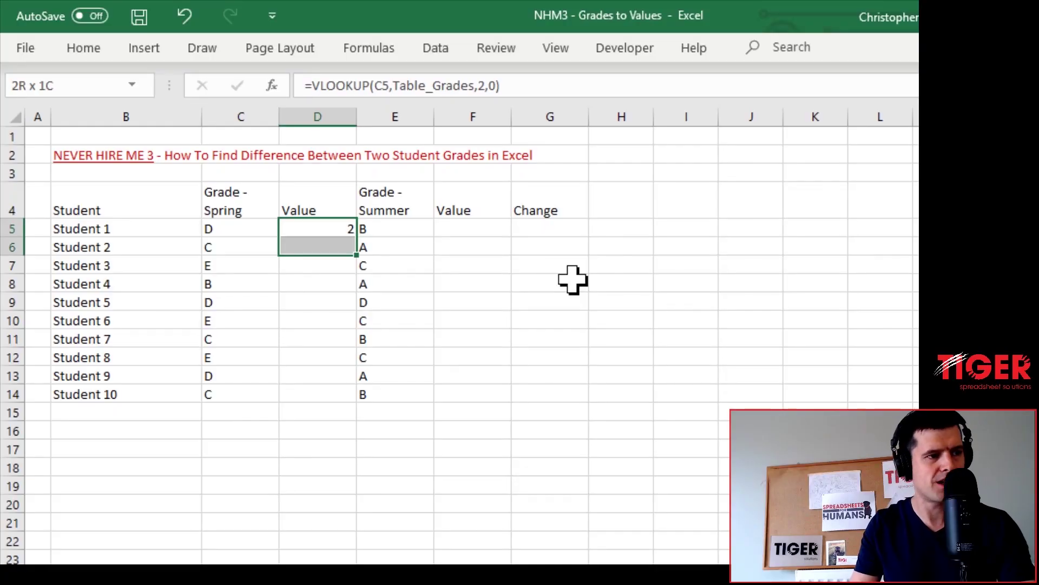
{"action": "key", "text": "shift+Up"}
{"action": "key", "text": "shift+Up"}
{"action": "key", "text": "shift+Up"}
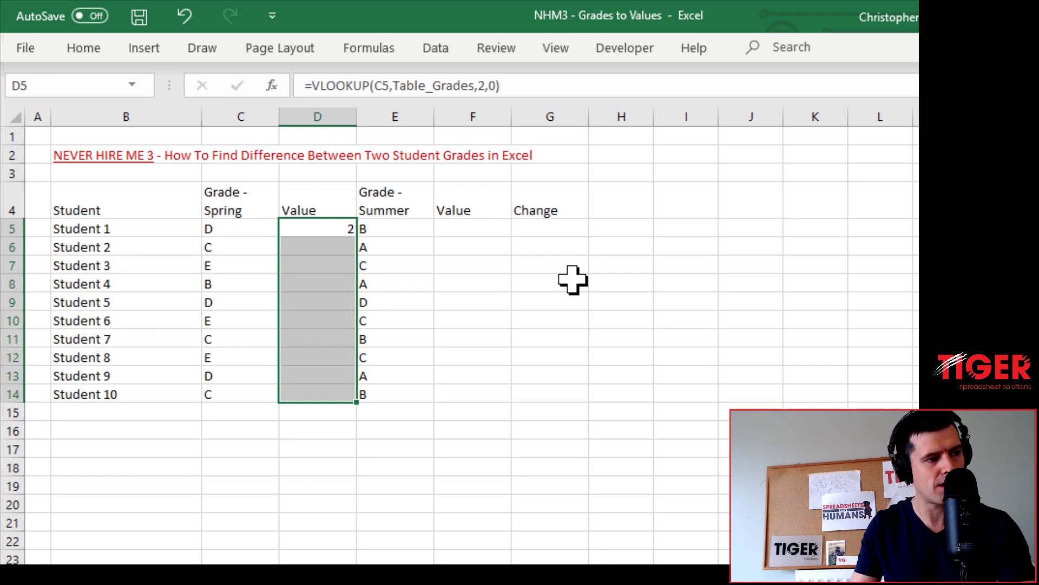
{"action": "key", "text": "Up"}
{"action": "key", "text": "Down"}
{"action": "key", "text": "shift+Down"}
{"action": "key", "text": "shift+Down"}
{"action": "key", "text": "shift+Down"}
{"action": "key", "text": "shift+Down"}
{"action": "key", "text": "shift+Down"}
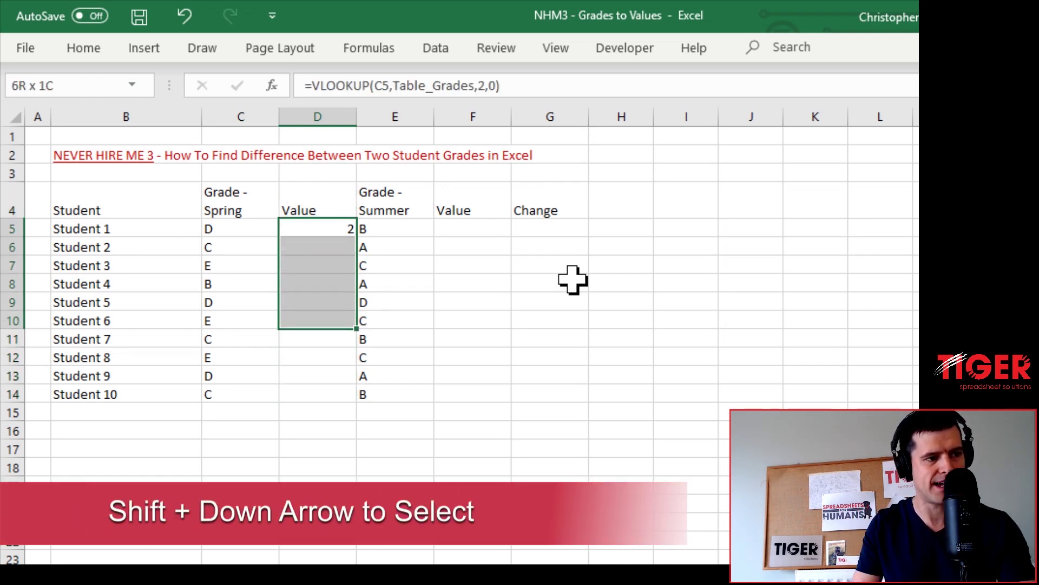
{"action": "key", "text": "shift+Down"}
{"action": "key", "text": "shift+Down"}
{"action": "key", "text": "shift+Down"}
{"action": "key", "text": "shift+Down"}
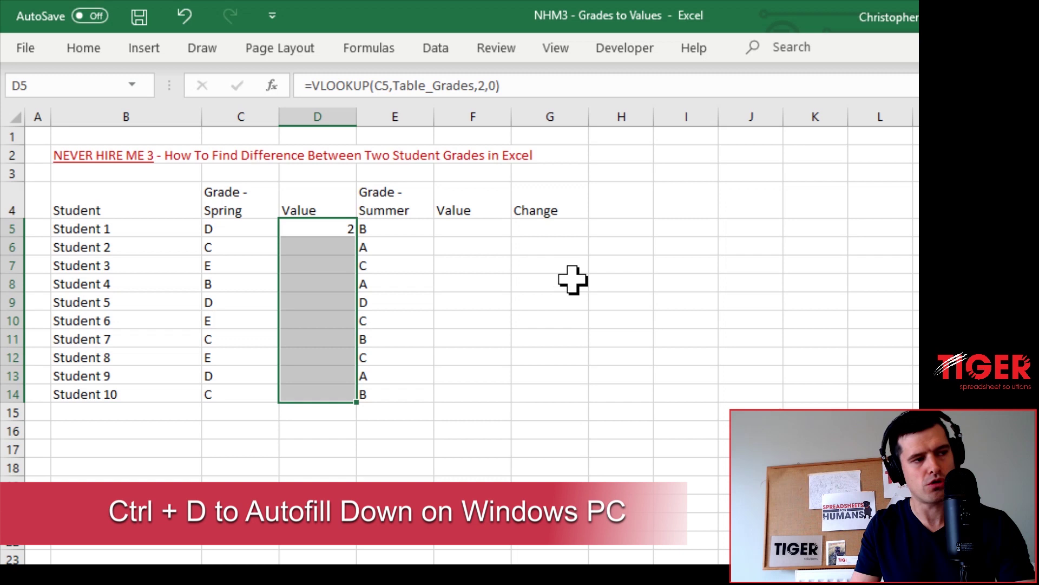
{"action": "key", "text": "ctrl+d"}
{"action": "key", "text": "Escape"}
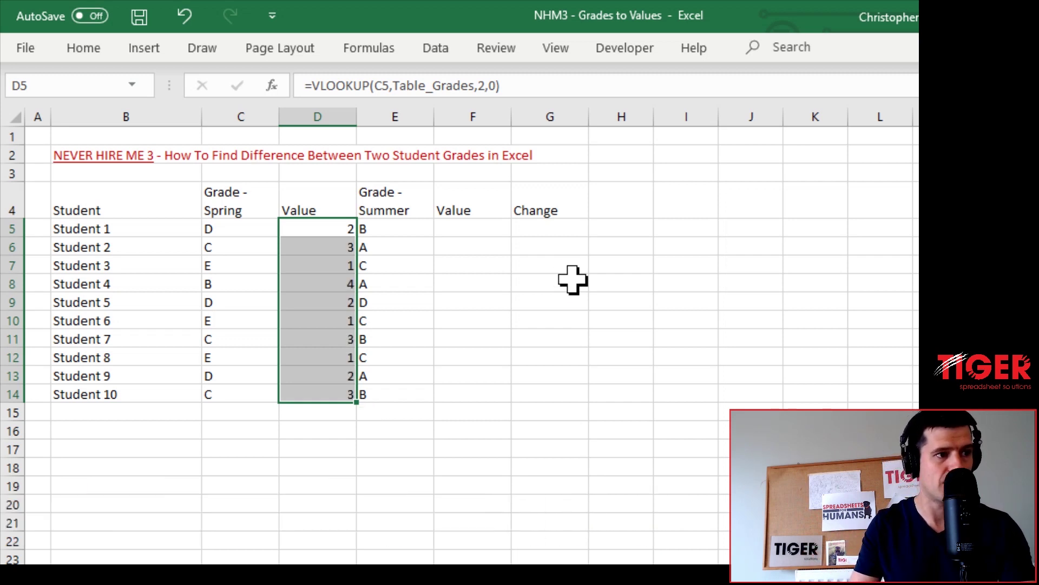
{"action": "key", "text": "Up"}
{"action": "key", "text": "Down"}
{"action": "key", "text": "Down"}
{"action": "key", "text": "Down"}
{"action": "key", "text": "Down"}
{"action": "key", "text": "Down"}
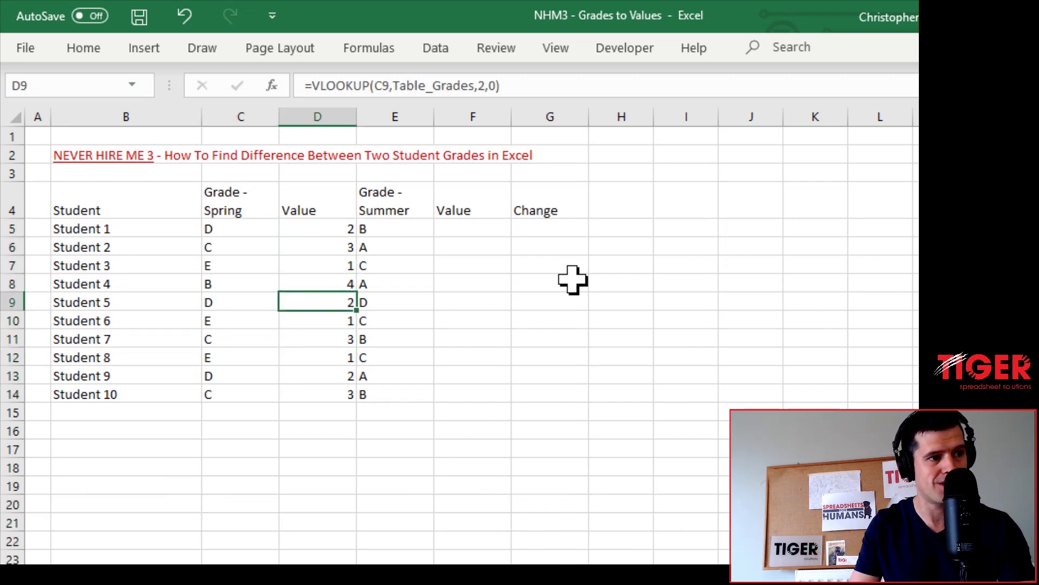
Check the looked-up spring values 2, 3, 1, 4, 2, 1, 3, 1, 2, 3 against each grade.
{"action": "key", "text": "Up"}
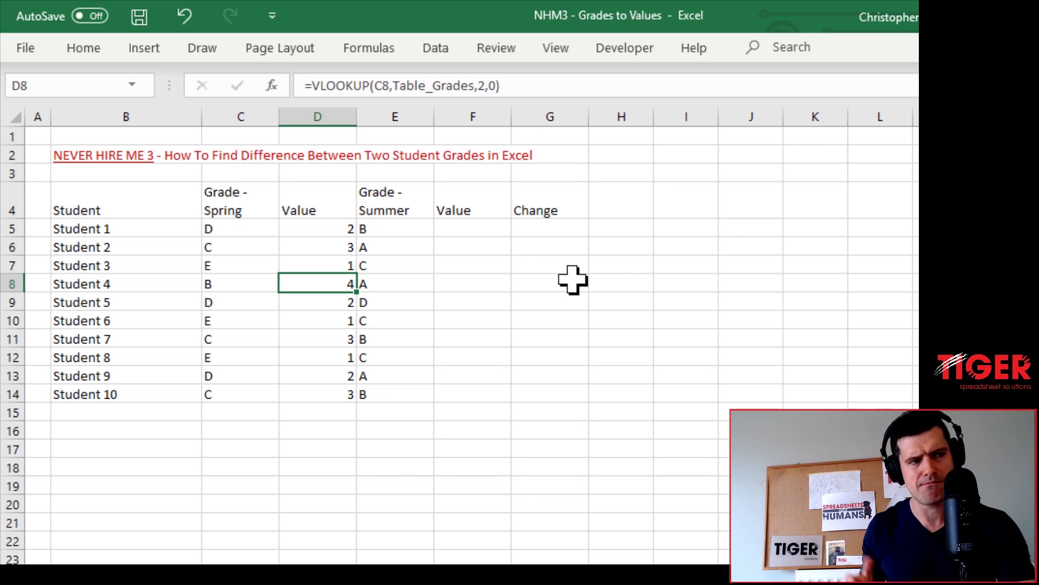
{"action": "key", "text": "Left"}
{"action": "key", "text": "Right"}
{"action": "key", "text": "Down"}
{"action": "key", "text": "Down"}
{"action": "key", "text": "Down"}
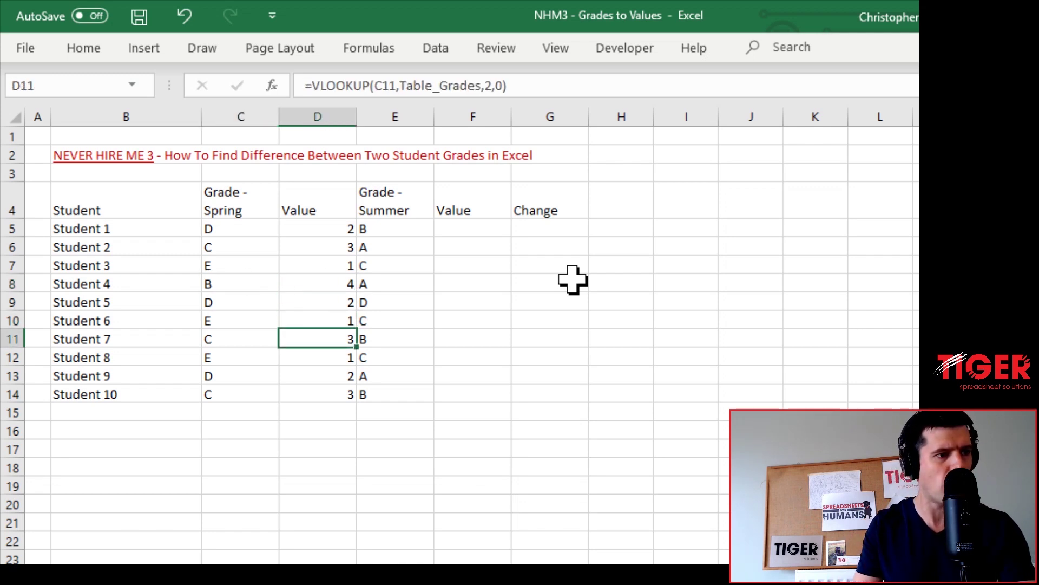
{"action": "key", "text": "Down"}
{"action": "key", "text": "Down"}
{"action": "key", "text": "Left"}
{"action": "key", "text": "Up"}
{"action": "key", "text": "Right"}
{"action": "key", "text": "Up"}
{"action": "key", "text": "Up"}
{"action": "key", "text": "Up"}
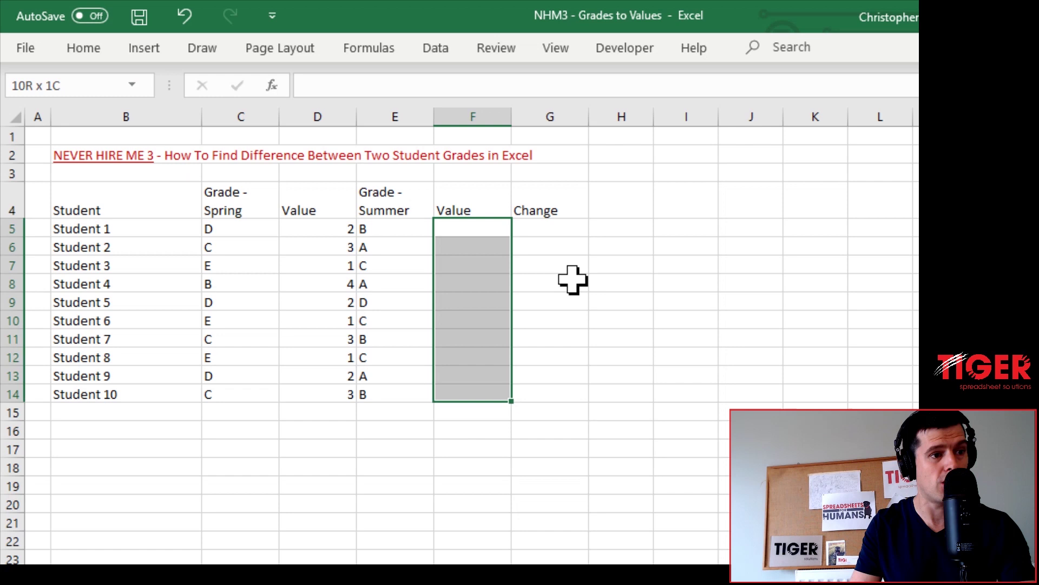
{"action": "key", "text": "Left"}
{"action": "key", "text": "Left"}
{"action": "key", "text": "shift+Down"}
{"action": "key", "text": "shift+Down"}
{"action": "key", "text": "shift+Down"}
{"action": "key", "text": "shift+Down"}
{"action": "key", "text": "shift+Down"}
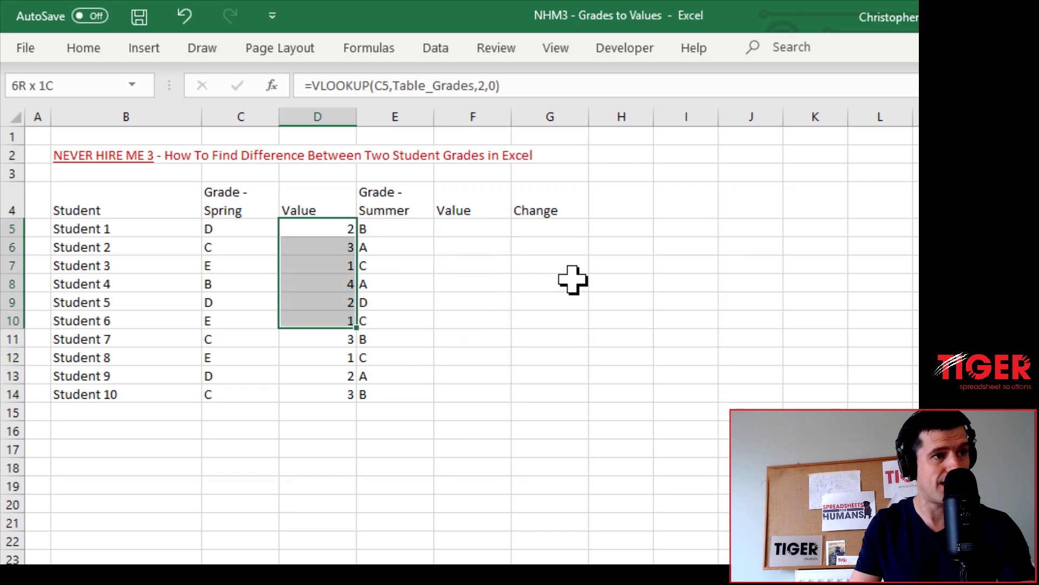
{"action": "key", "text": "shift+Down"}
{"action": "key", "text": "shift+Down"}
{"action": "key", "text": "shift+Down"}
{"action": "key", "text": "shift+Down"}
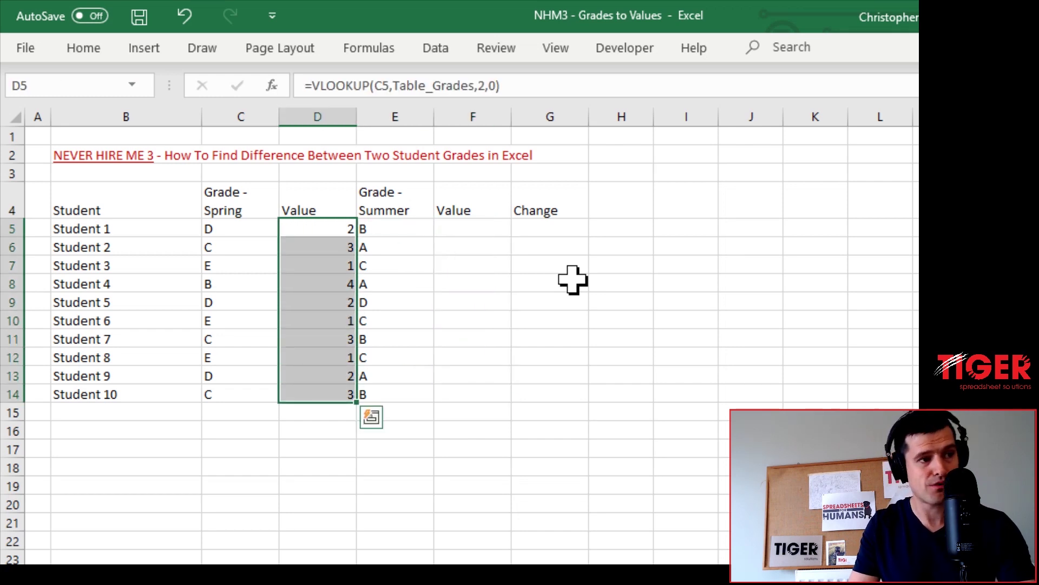
{"action": "key", "text": "ctrl+c"}
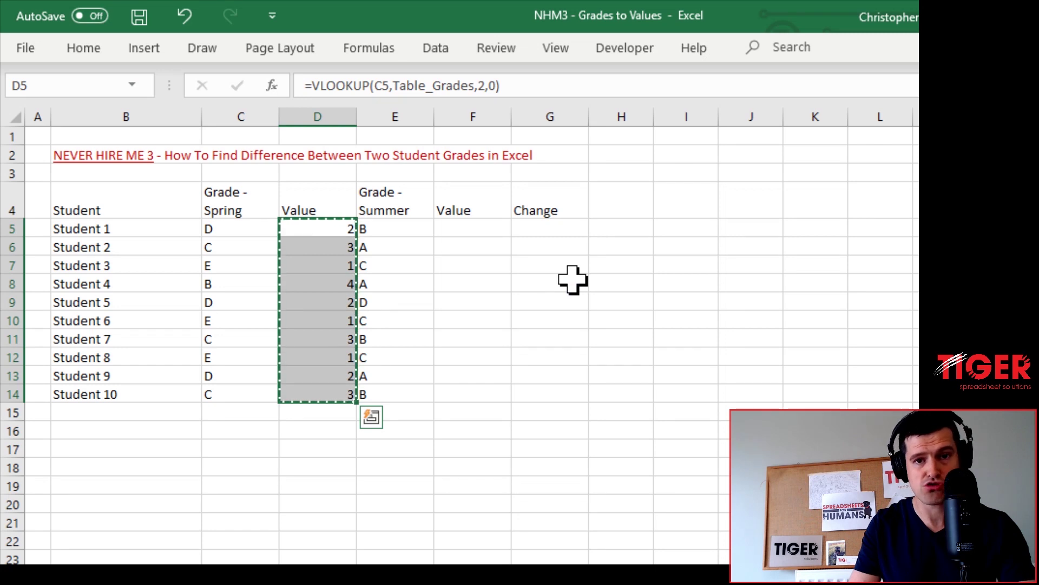
{"action": "key", "text": "Right"}
{"action": "key", "text": "Right"}
{"action": "key", "text": "ctrl+v"}
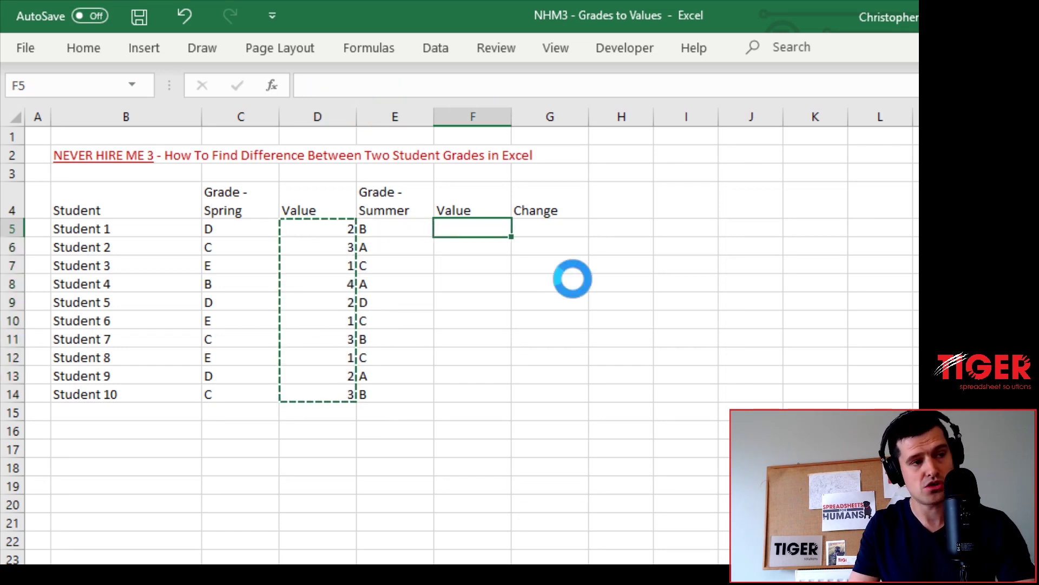
{"action": "key", "text": "Escape"}
{"action": "key", "text": "Left"}
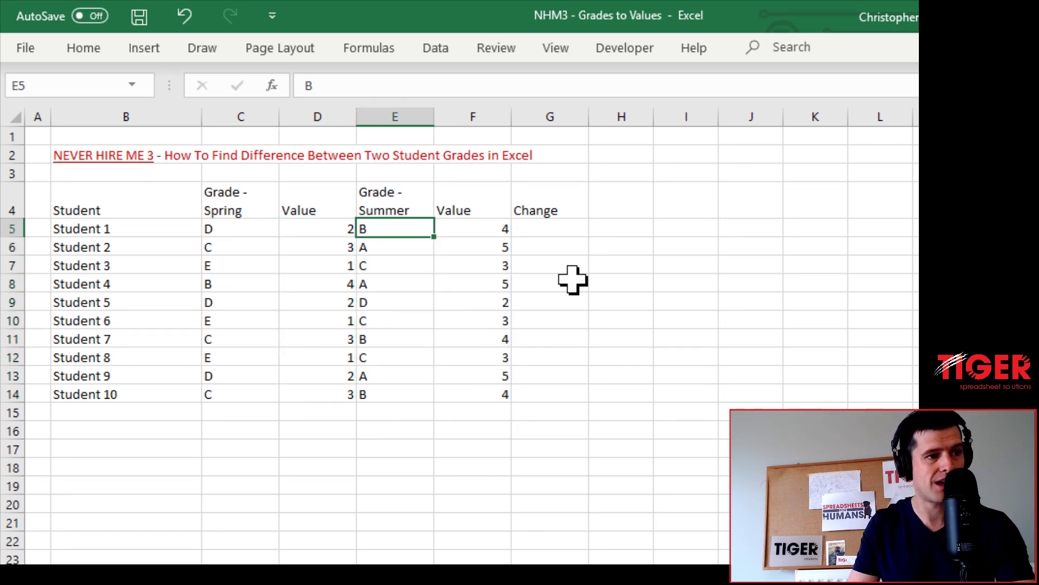
{"action": "key", "text": "Right"}
{"action": "key", "text": "Down"}
{"action": "key", "text": "Down"}
{"action": "key", "text": "Down"}
{"action": "key", "text": "Up"}
{"action": "key", "text": "Up"}
{"action": "key", "text": "Up"}
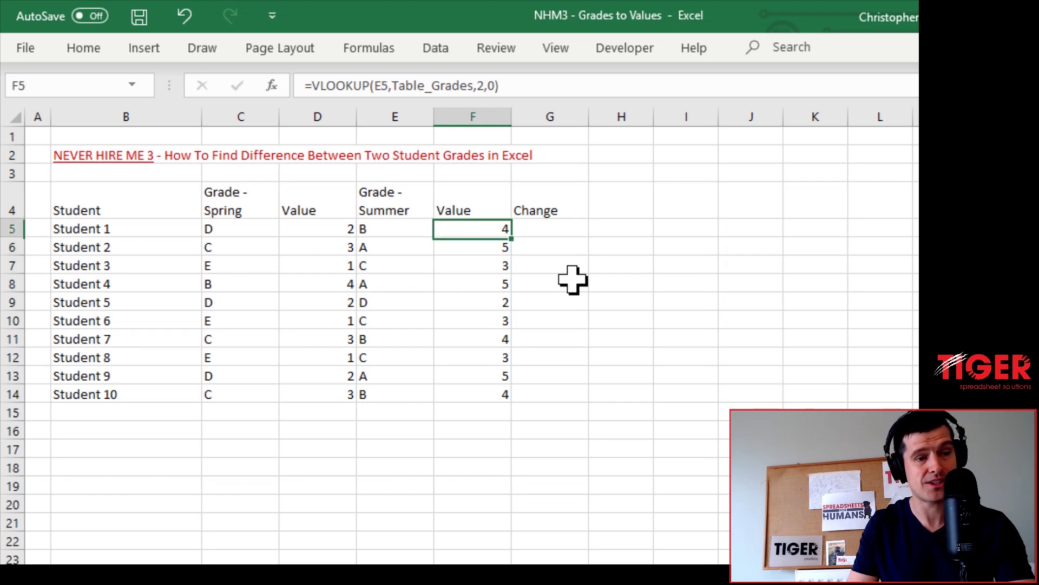
{"action": "key", "text": "F2"}
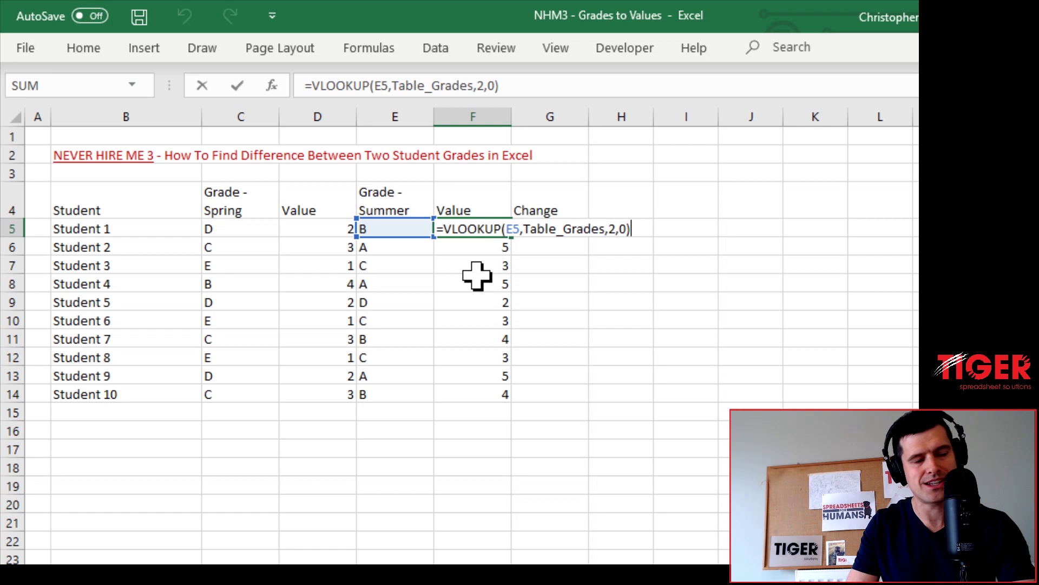
{"action": "key", "text": "Return"}
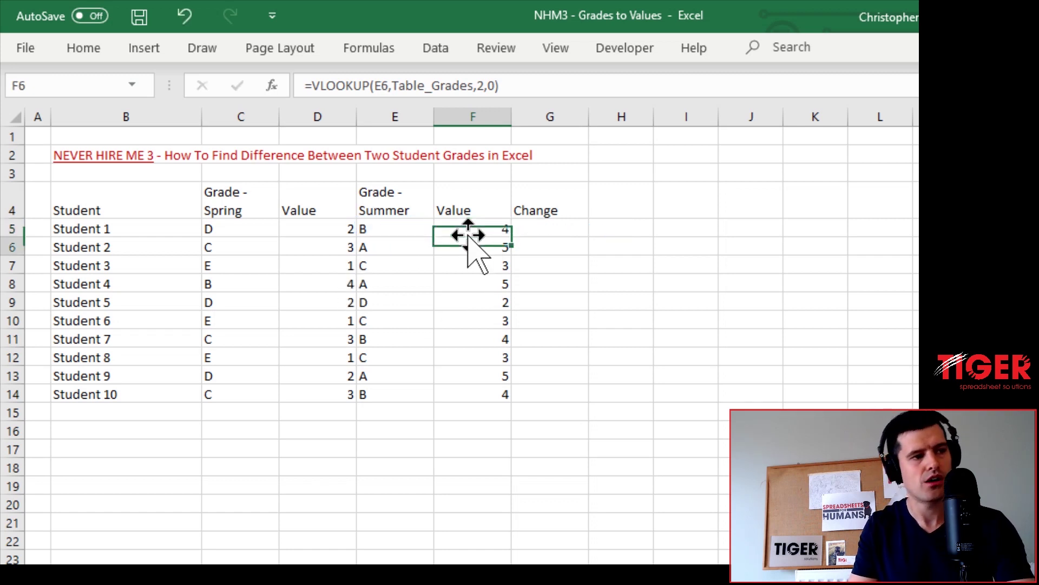
{"action": "key", "text": "Down"}
{"action": "key", "text": "Down"}
{"action": "key", "text": "F2"}
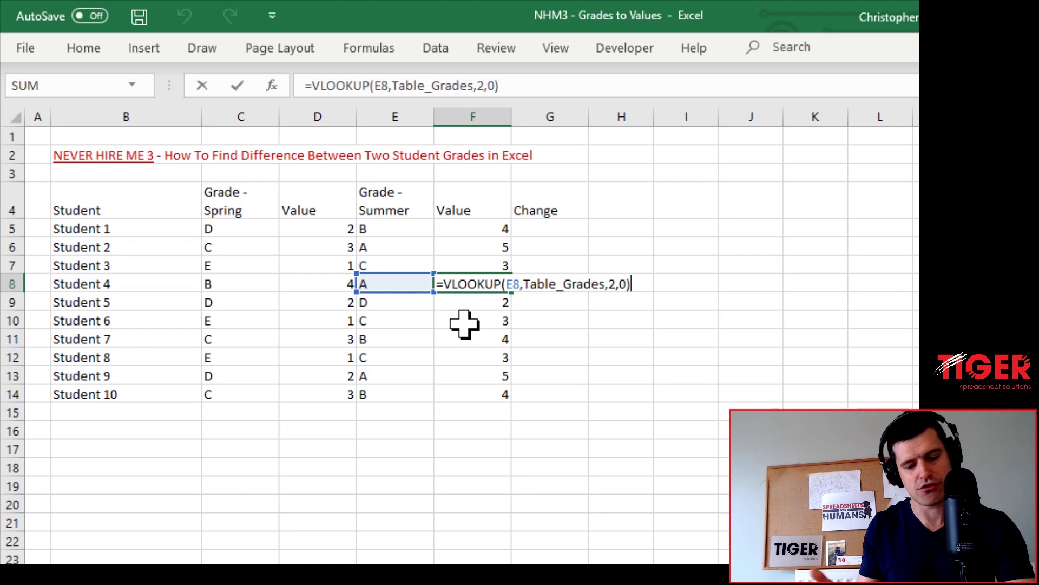
{"action": "key", "text": "Escape"}
{"action": "key", "text": "Down"}
{"action": "key", "text": "Down"}
{"action": "key", "text": "Down"}
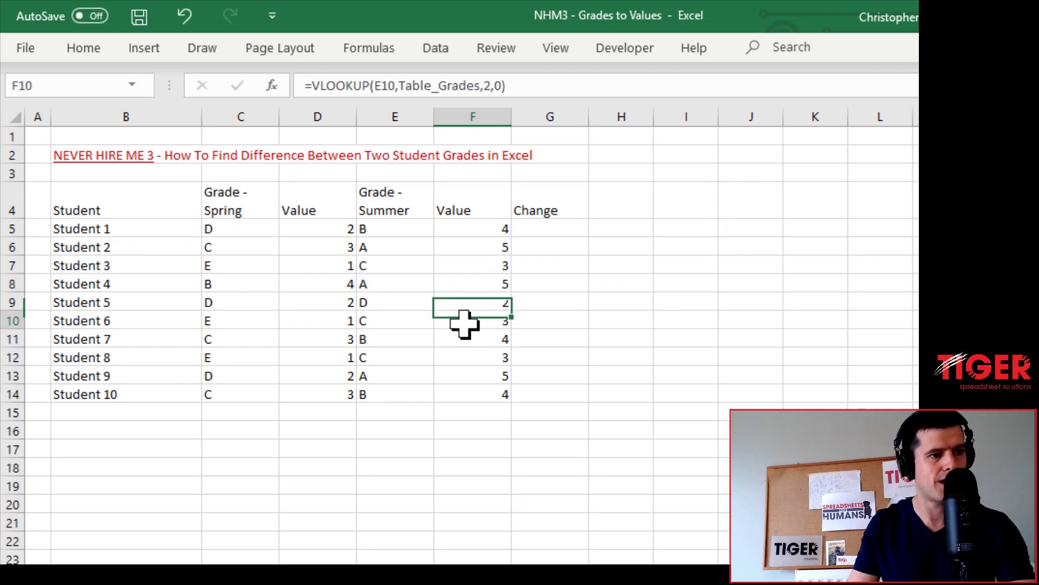
{"action": "key", "text": "Up"}
{"action": "key", "text": "Up"}
{"action": "key", "text": "Up"}
{"action": "key", "text": "Left"}
{"action": "key", "text": "Left"}
{"action": "key", "text": "Right"}
{"action": "key", "text": "Right"}
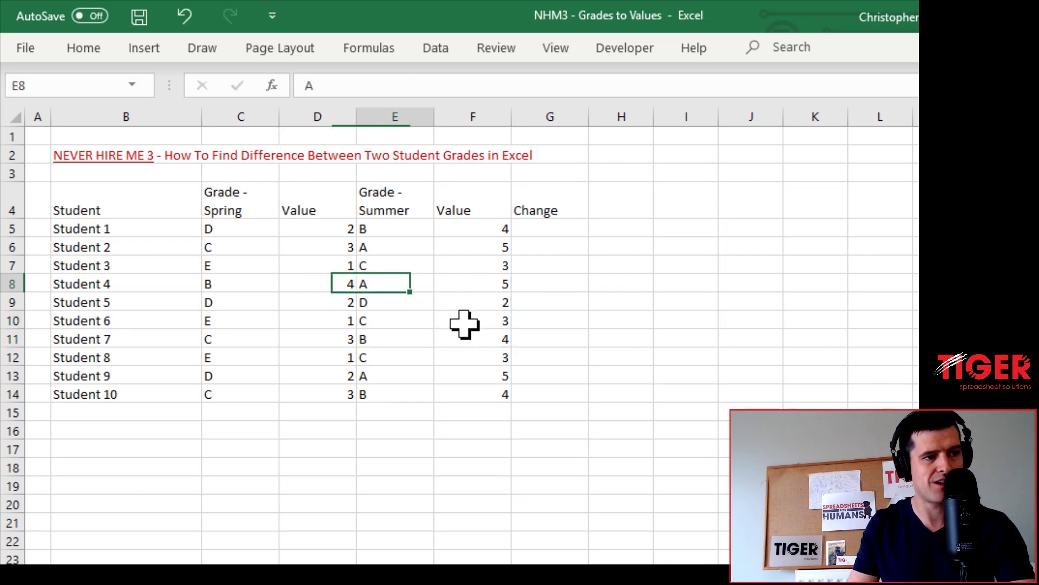
{"action": "key", "text": "Up"}
{"action": "key", "text": "Left"}
{"action": "key", "text": "Right"}
{"action": "key", "text": "Right"}
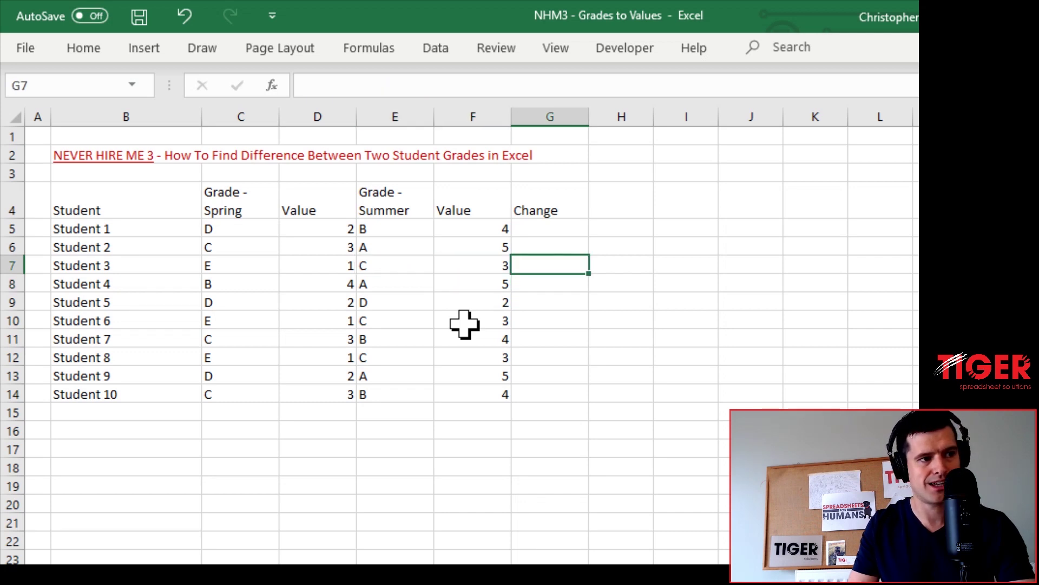
{"action": "key", "text": "Left"}
{"action": "key", "text": "Left"}
{"action": "key", "text": "Left"}
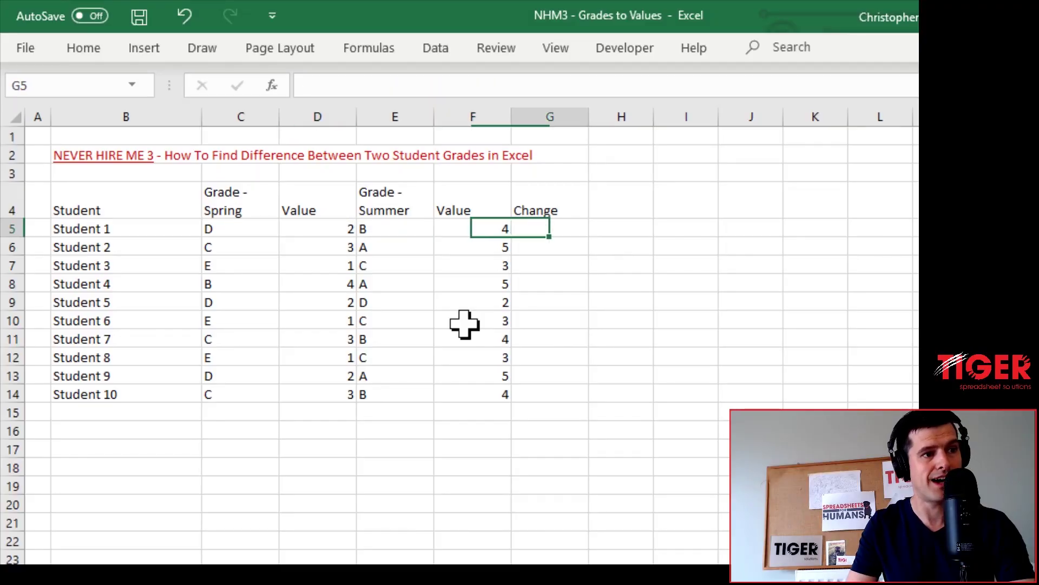
Enter =F5-D5 in G5 so Student 1's change shows 2.
{"action": "type", "text": "="}
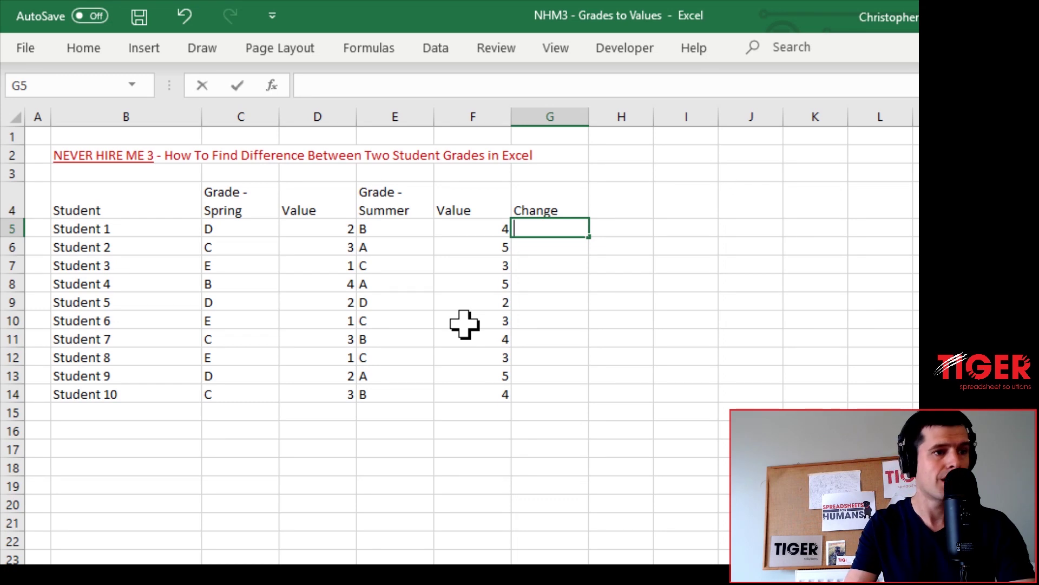
{"action": "key", "text": "Left"}
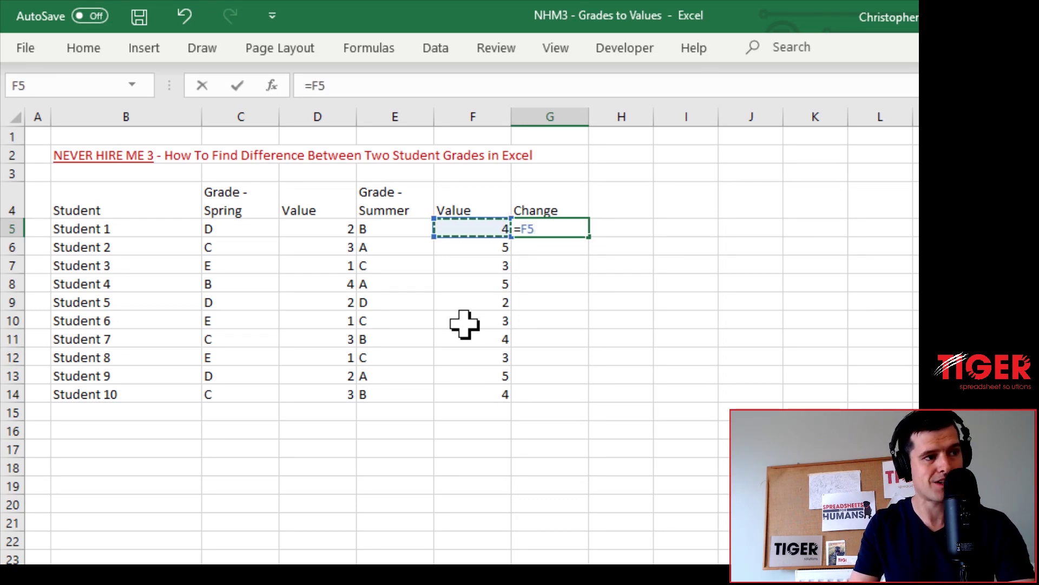
{"action": "type", "text": "-"}
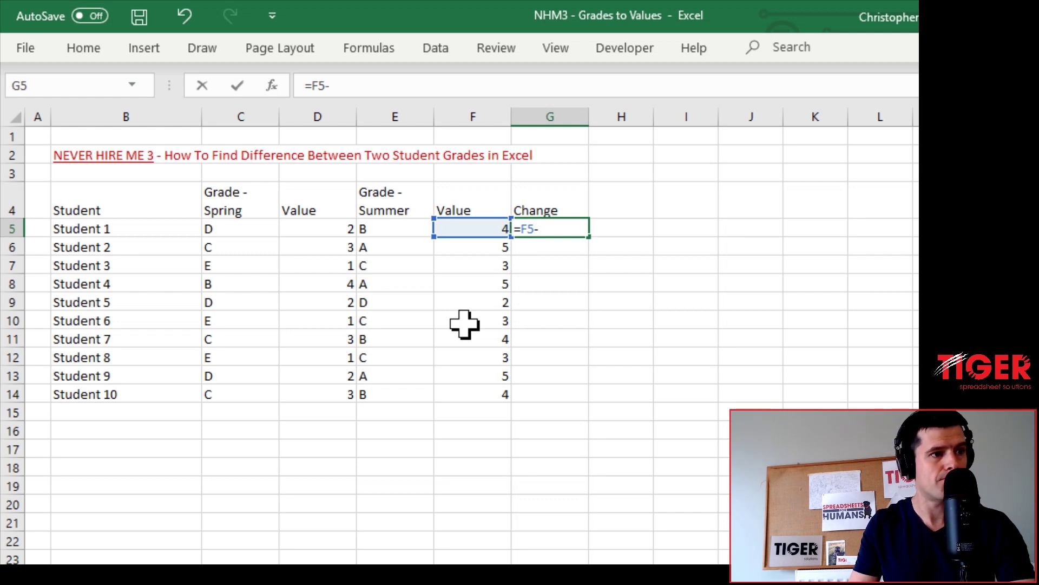
{"action": "key", "text": "Left"}
{"action": "key", "text": "Left"}
{"action": "key", "text": "Left"}
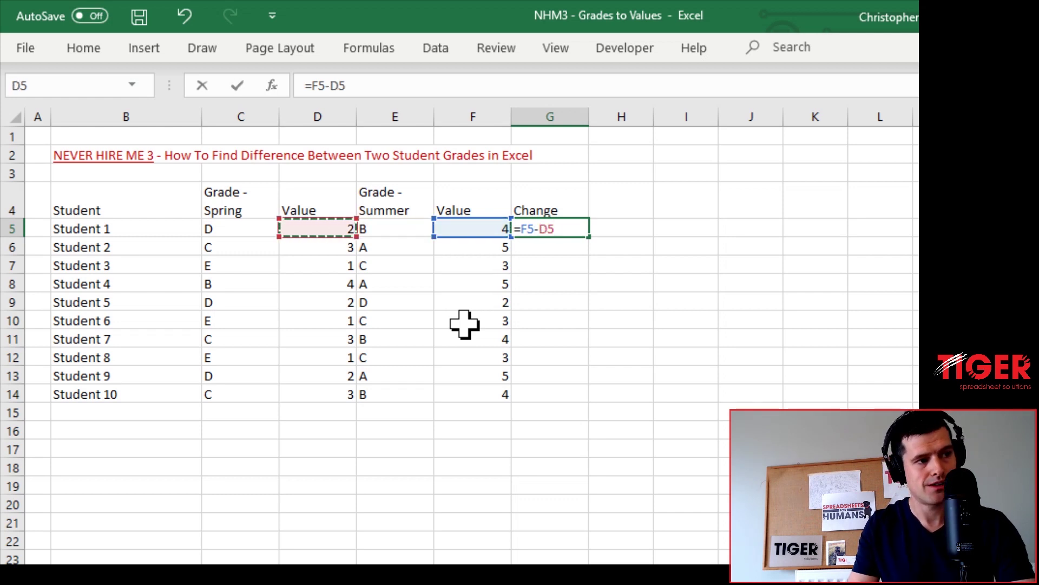
{"action": "key", "text": "Return"}
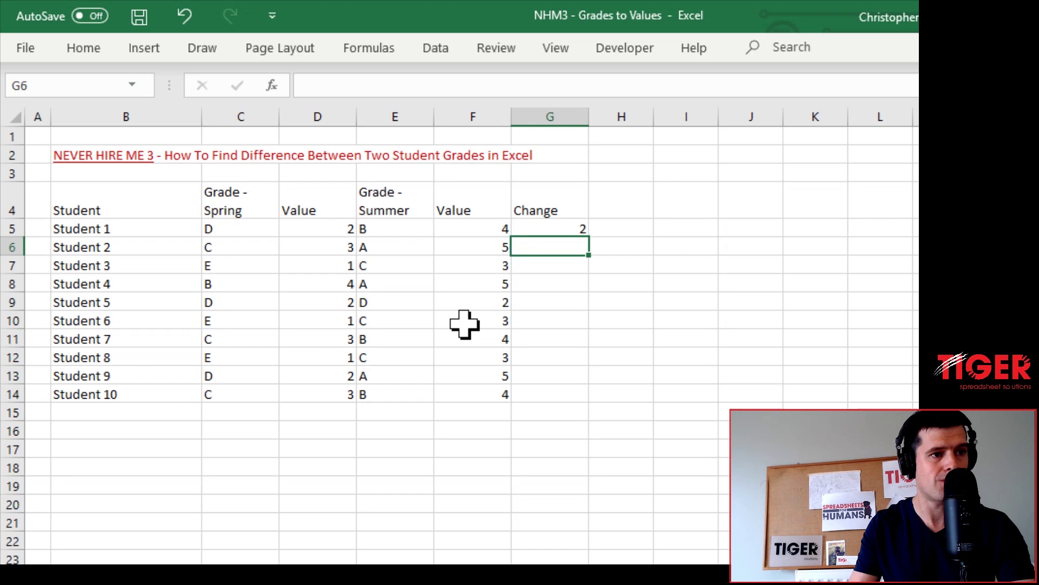
Copy the difference formula down G5:G14, giving changes 2, 2, 2, 1, 0, 2, 1, 2, 3, 1.
{"action": "key", "text": "Up"}
{"action": "key", "text": "shift+Down"}
{"action": "key", "text": "shift+Down"}
{"action": "key", "text": "shift+Down"}
{"action": "key", "text": "shift+Down"}
{"action": "key", "text": "shift+Down"}
{"action": "key", "text": "shift+Down"}
{"action": "key", "text": "shift+Down"}
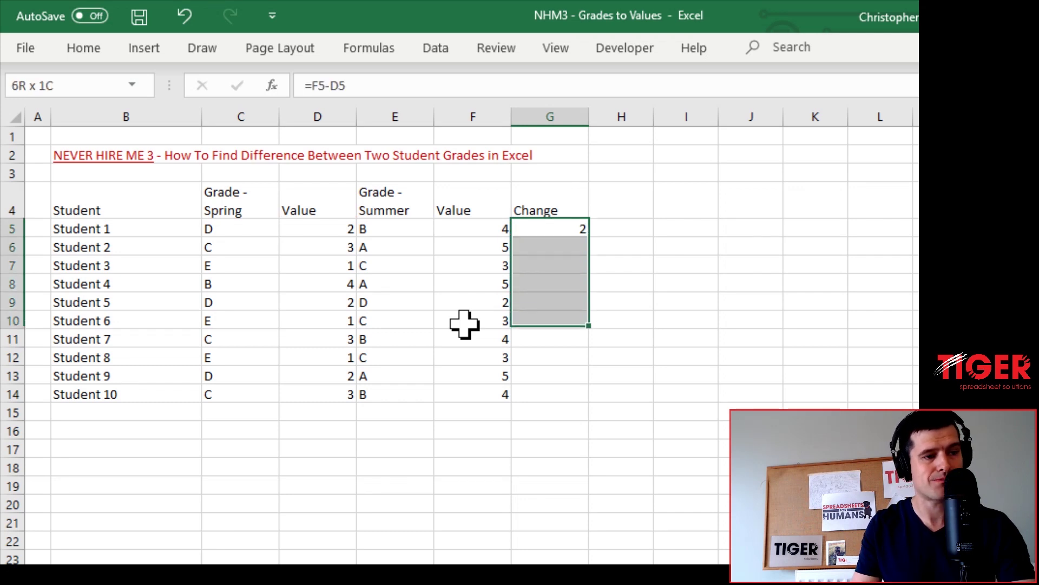
{"action": "key", "text": "shift+Down"}
{"action": "key", "text": "shift+Down"}
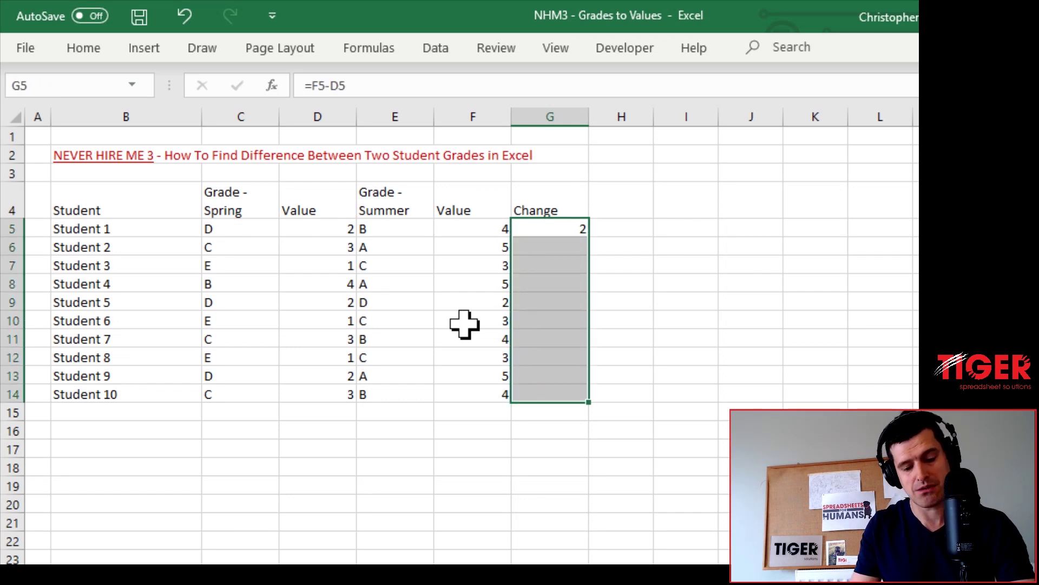
{"action": "key", "text": "ctrl+d"}
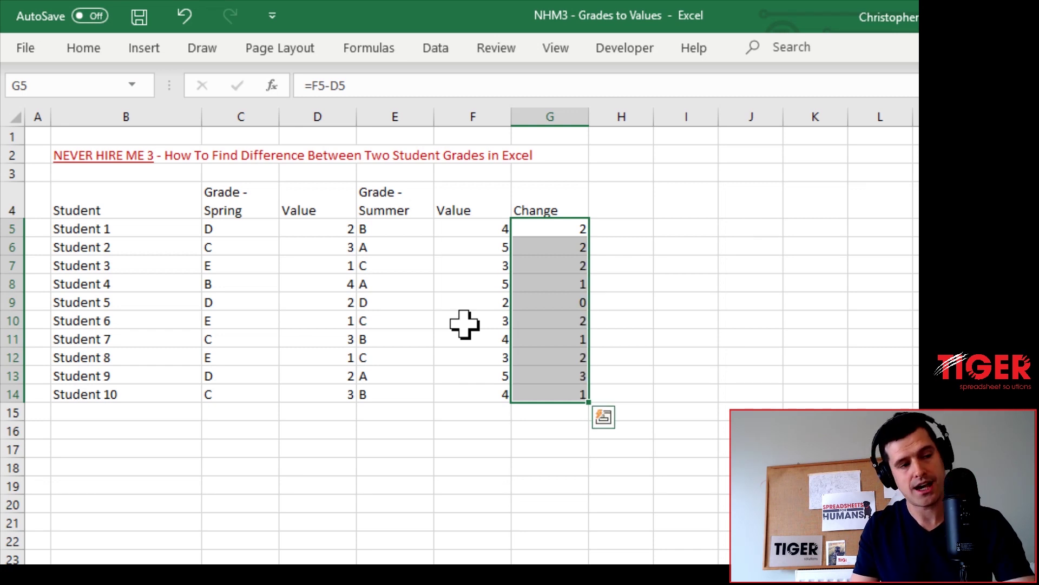
{"action": "key", "text": "ctrl+z"}
{"action": "left_click", "coordinate": [566, 228]}
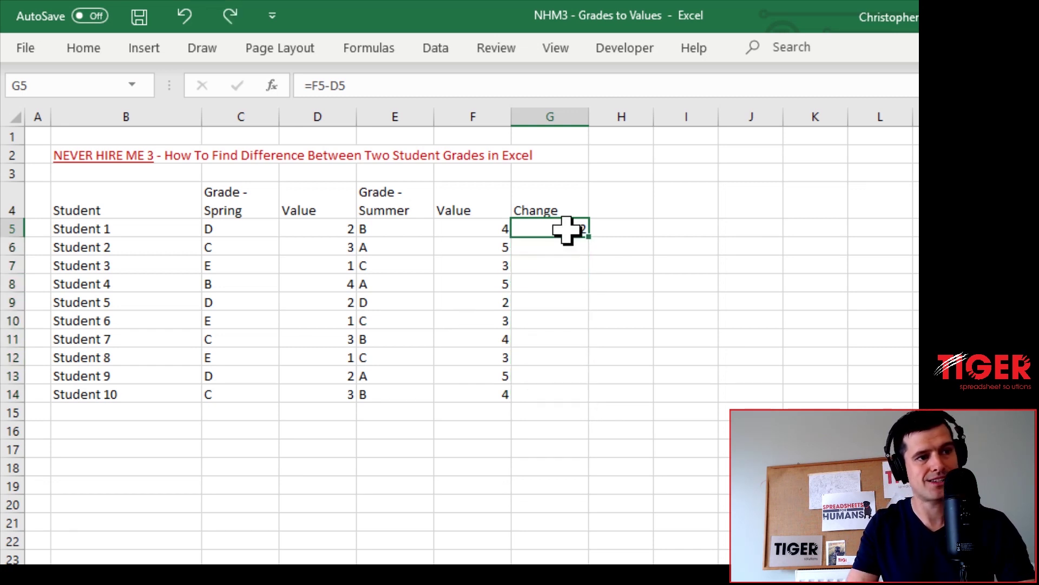
{"action": "mouse_move", "coordinate": [582, 233]}
{"action": "left_mouse_down"}
{"action": "mouse_move", "coordinate": [594, 414]}
{"action": "mouse_move", "coordinate": [593, 401]}
{"action": "left_mouse_up"}
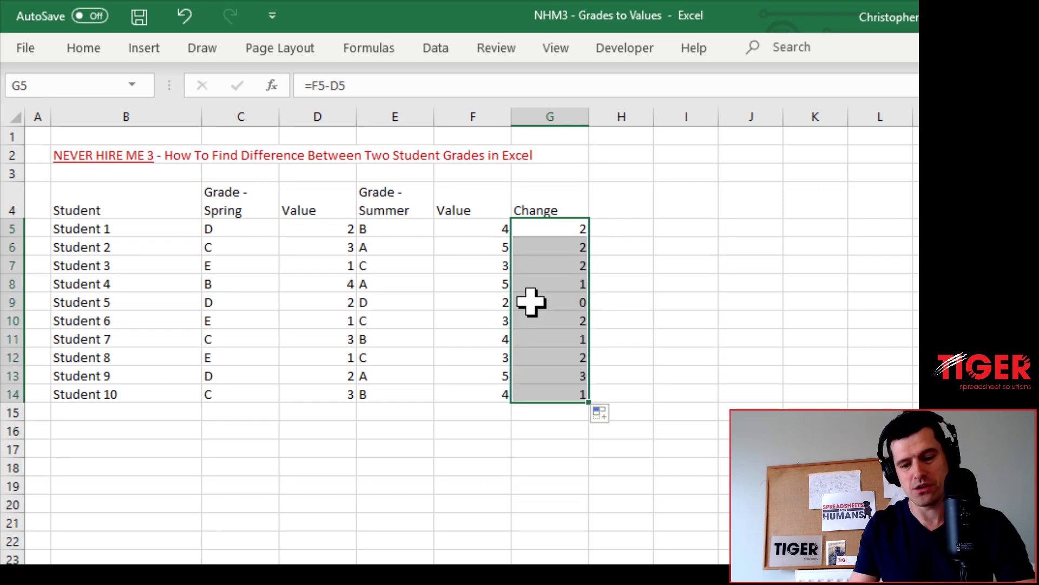
{"action": "left_click", "coordinate": [547, 282]}
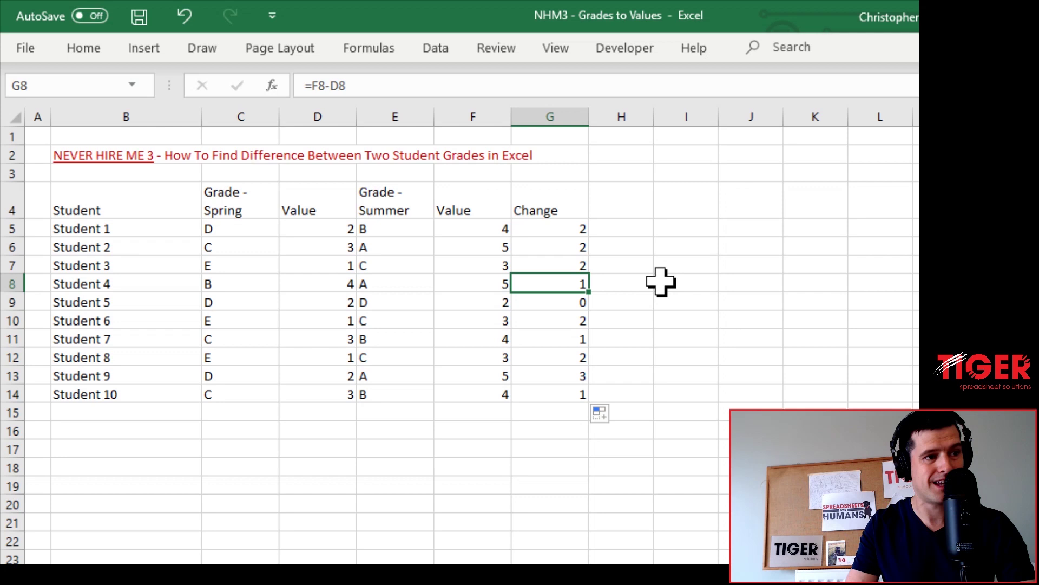
{"action": "key", "text": "Up"}
{"action": "key", "text": "Left"}
{"action": "key", "text": "Left"}
{"action": "key", "text": "Left"}
{"action": "key", "text": "Left"}
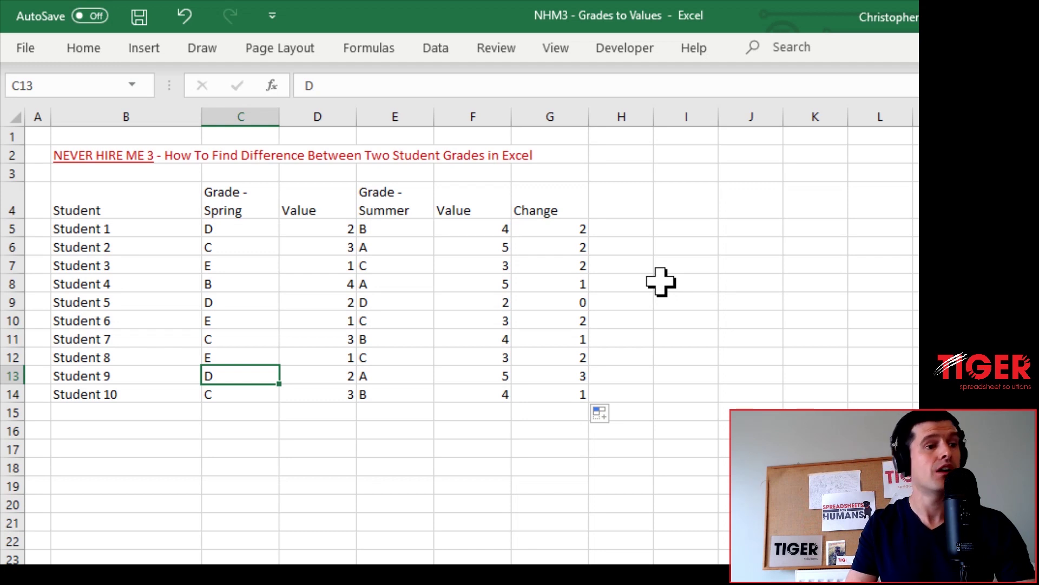
{"action": "key", "text": "Right"}
{"action": "key", "text": "Right"}
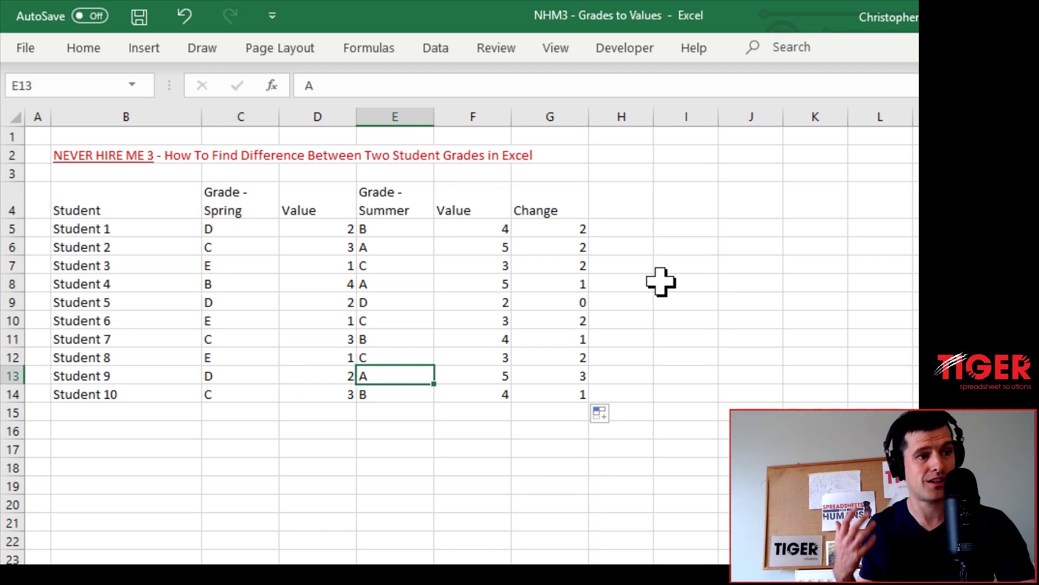
{"action": "key", "text": "Down"}
{"action": "key", "text": "Down"}
{"action": "key", "text": "Down"}
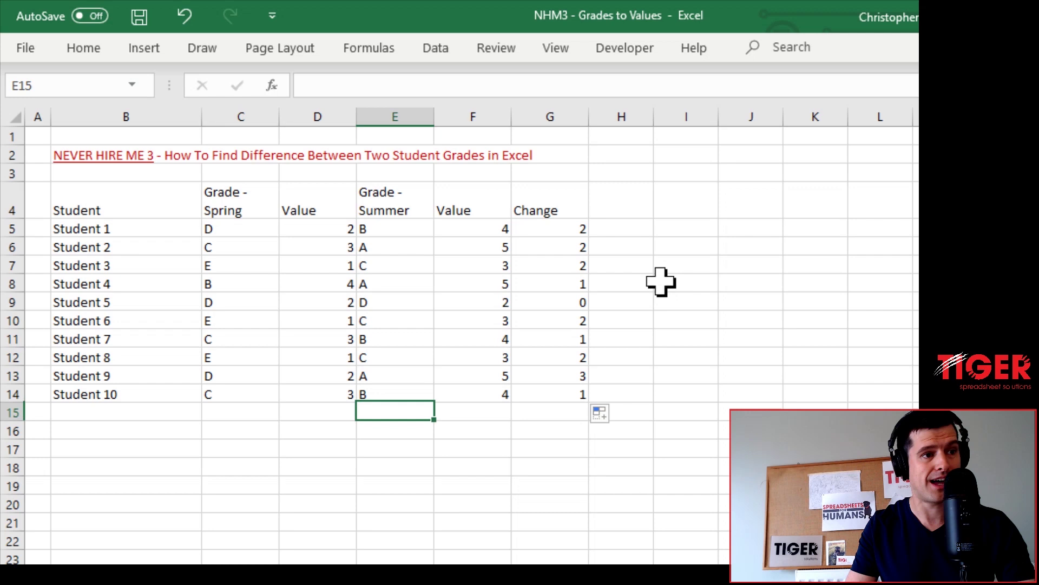
{"action": "key", "text": "Right"}
{"action": "key", "text": "Right"}
{"action": "key", "text": "Up"}
{"action": "key", "text": "Up"}
{"action": "key", "text": "Up"}
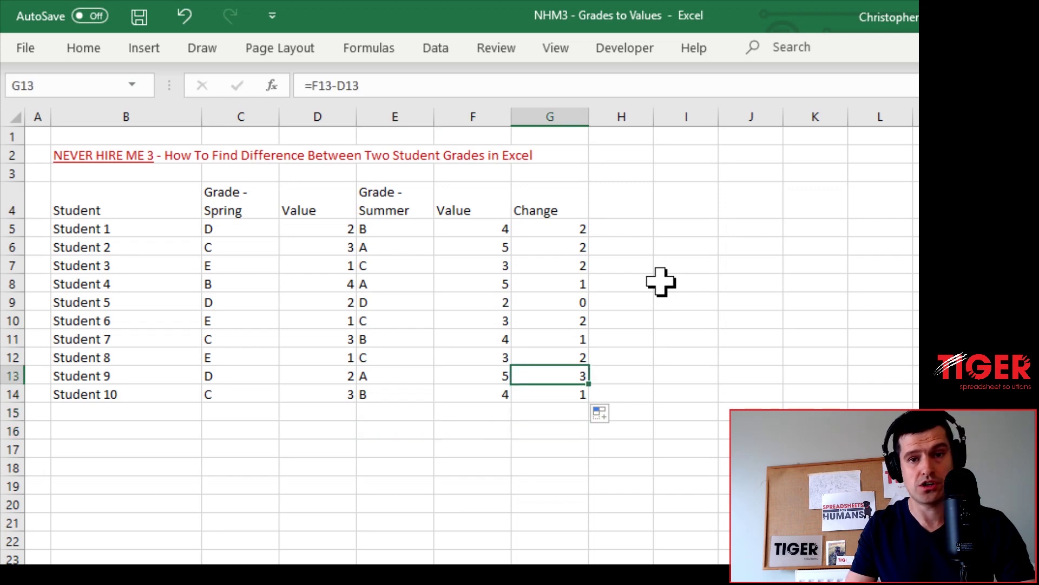